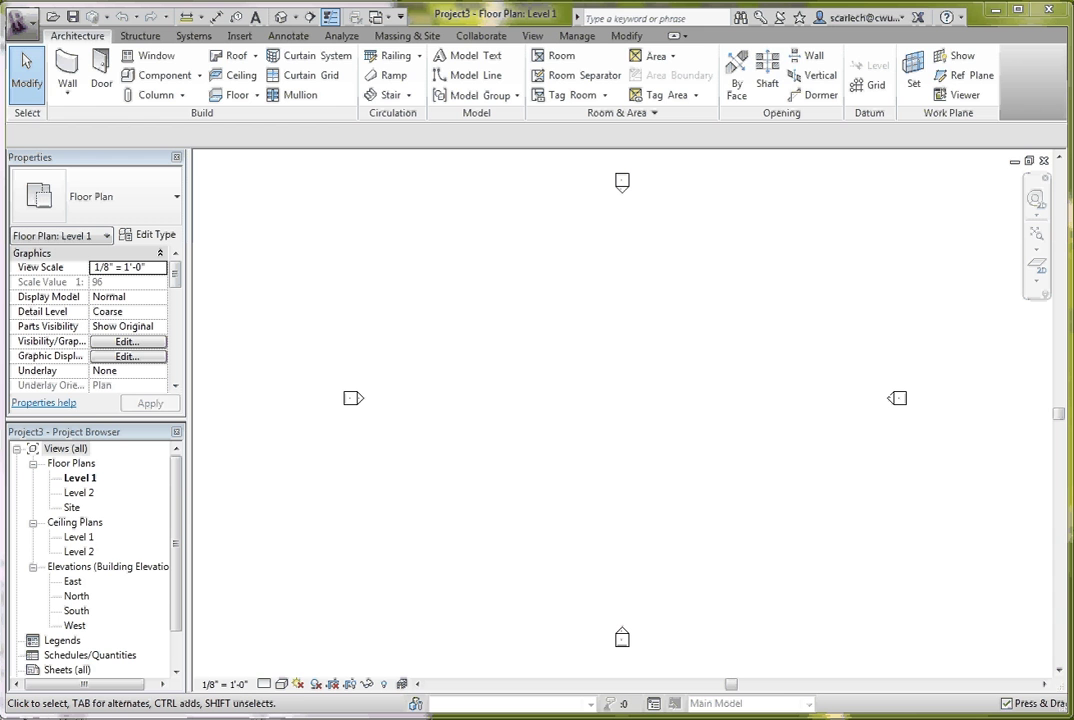
Choose the Exterior - EIFS on Mtl. Stud wall type, then cancel the wall just started
{"action": "left_click", "coordinate": [67, 66]}
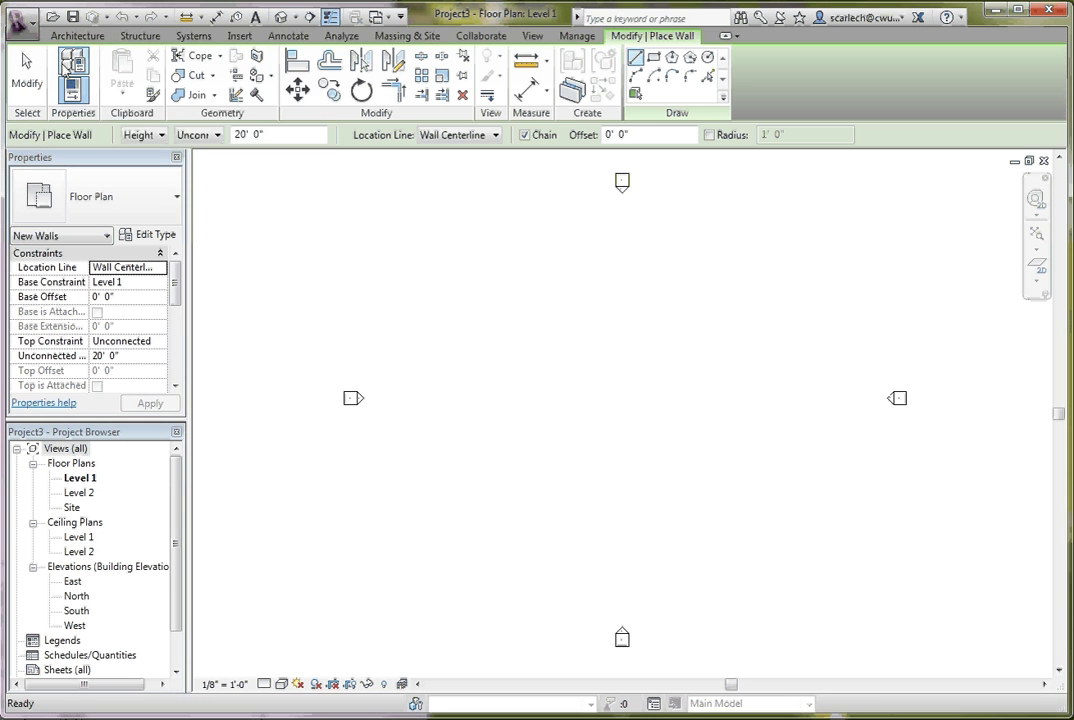
{"action": "left_click", "coordinate": [168, 190]}
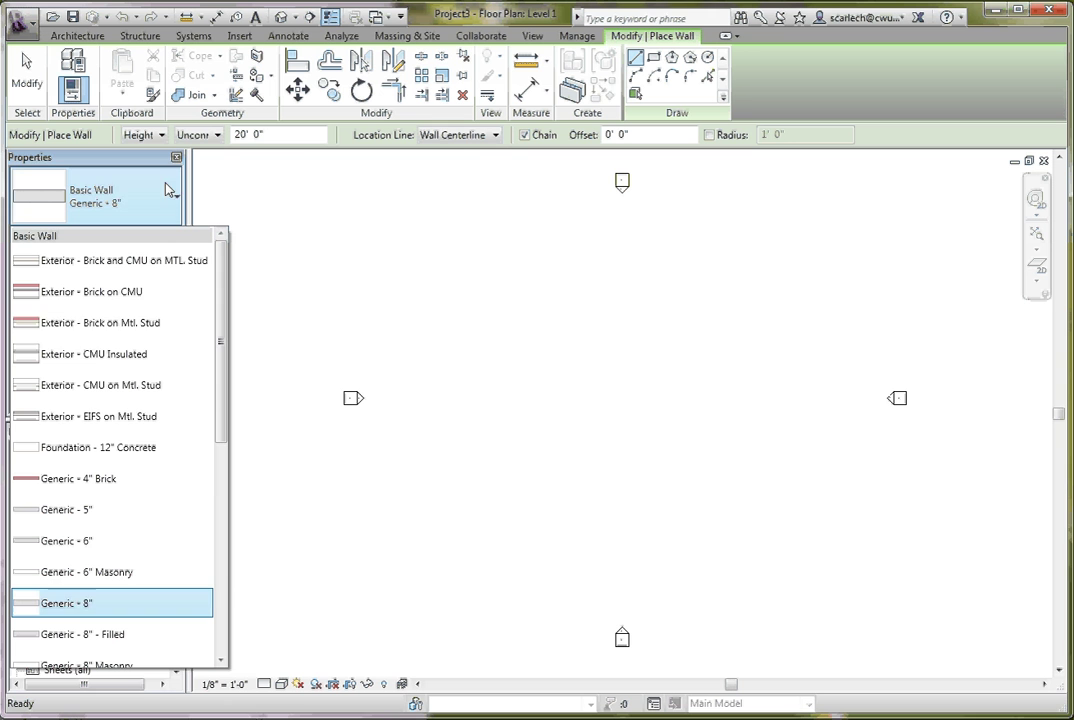
{"action": "left_click", "coordinate": [68, 418]}
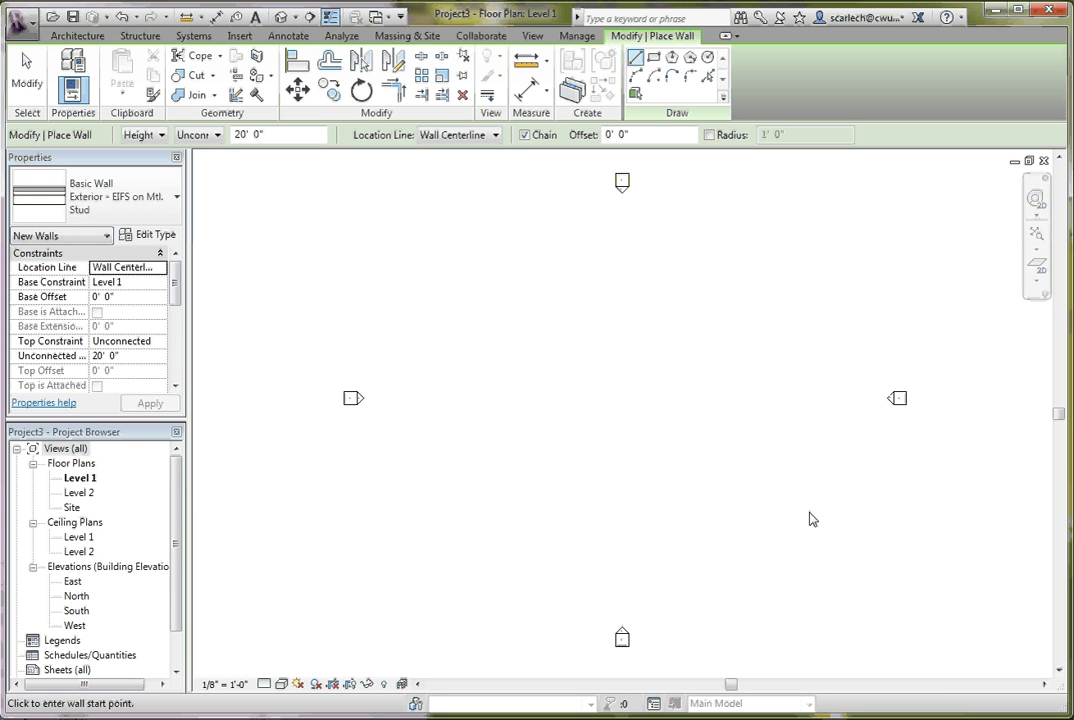
{"action": "left_click", "coordinate": [811, 512]}
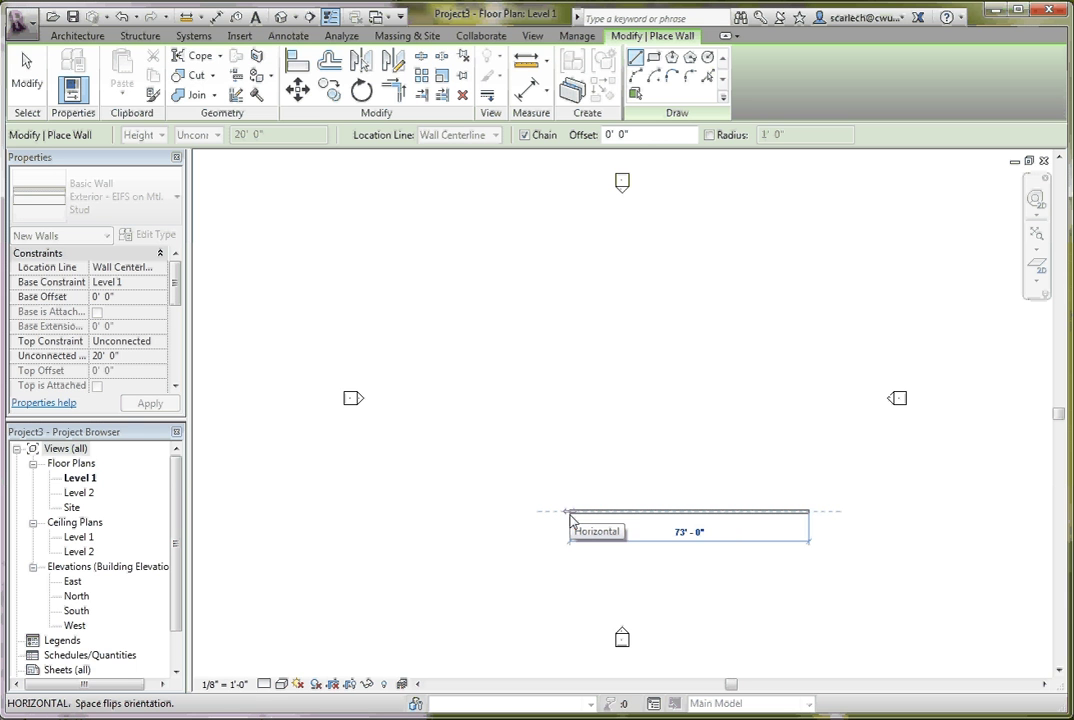
{"action": "key", "text": "Escape"}
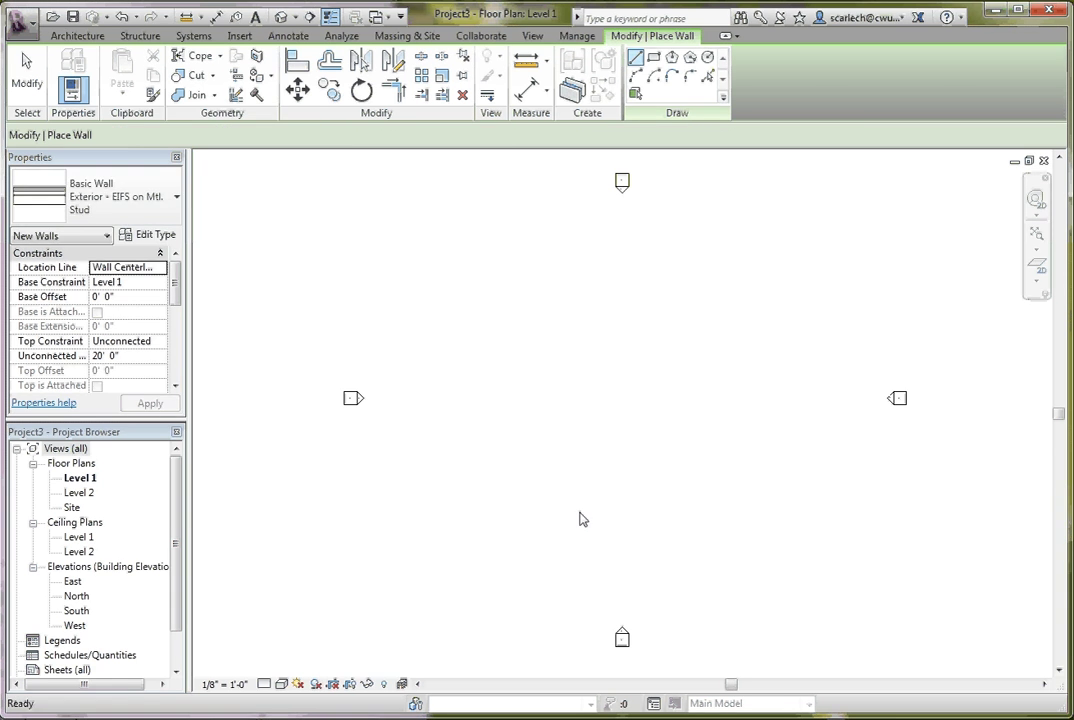
Restart wall placement and bring up the Location Line choices for new walls
{"action": "key", "text": "Escape"}
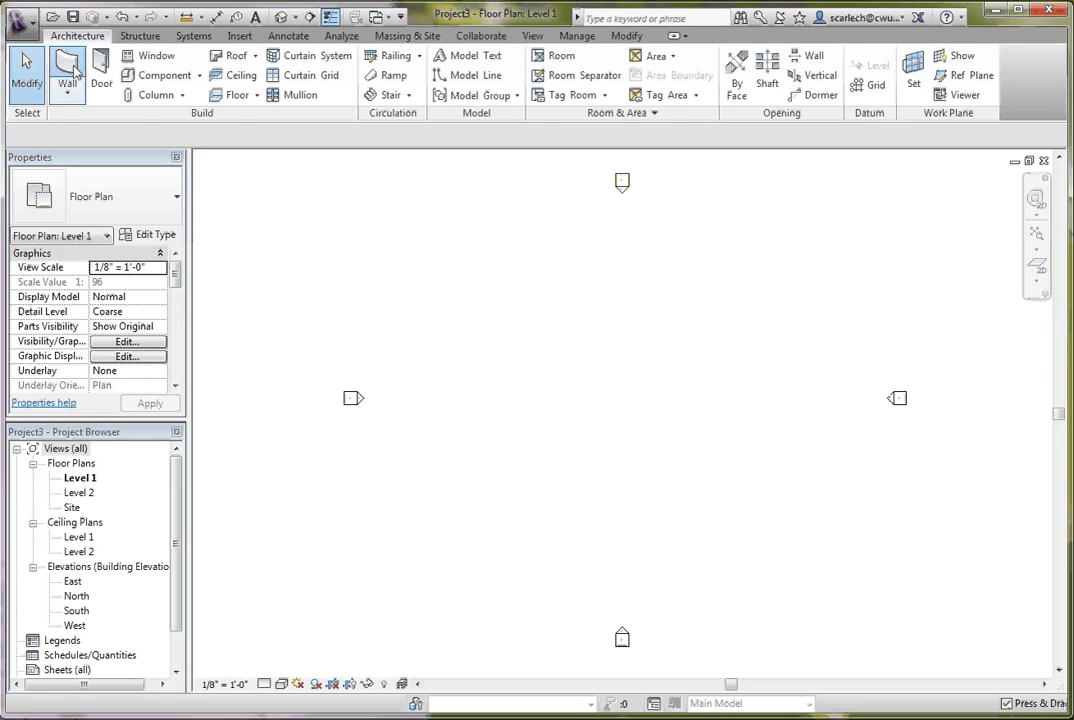
{"action": "left_click", "coordinate": [67, 72]}
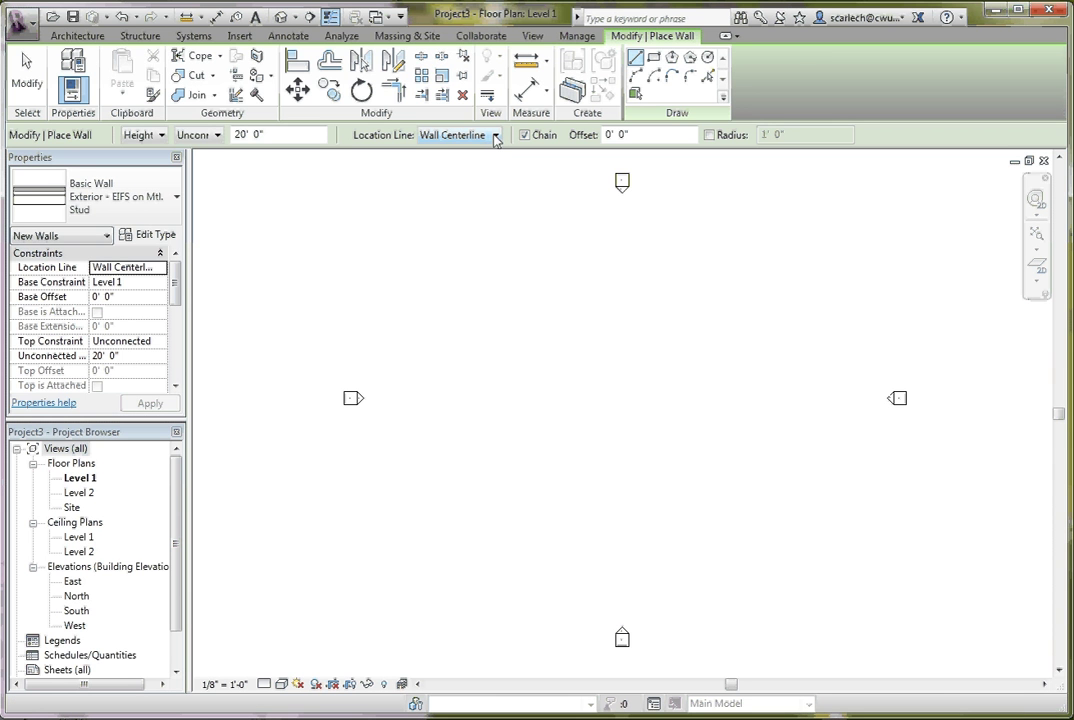
{"action": "left_click", "coordinate": [495, 137]}
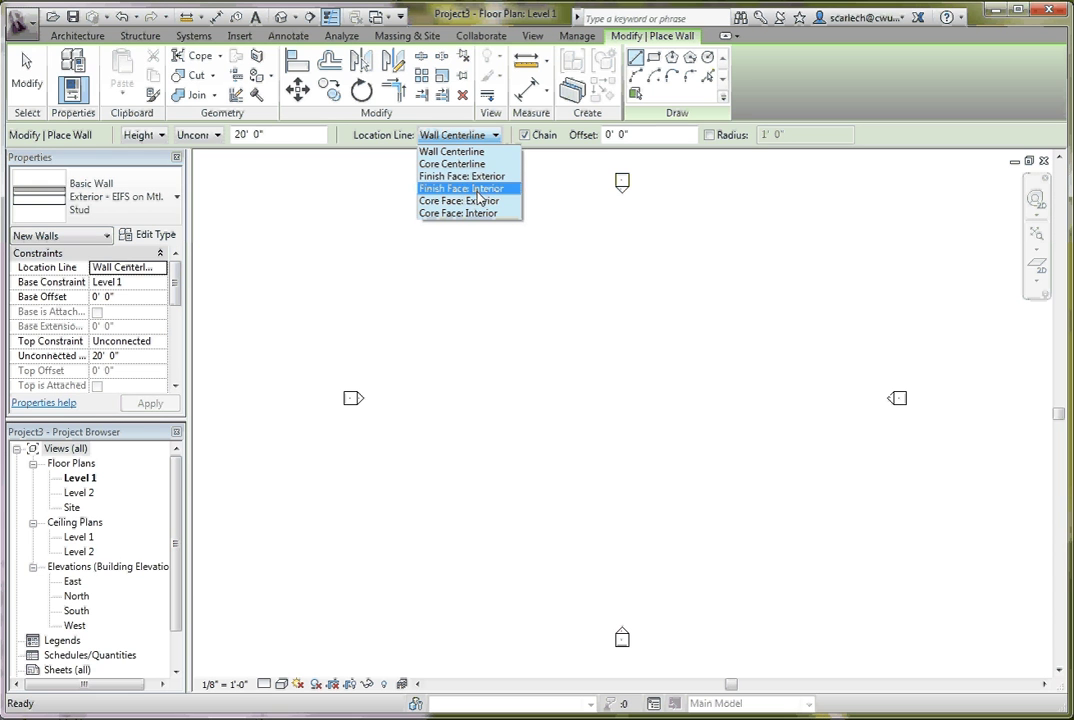
Locate walls by Core Face: Exterior and draw the 50' bottom and 40' left walls
{"action": "left_click", "coordinate": [492, 207]}
{"action": "left_click", "coordinate": [766, 498]}
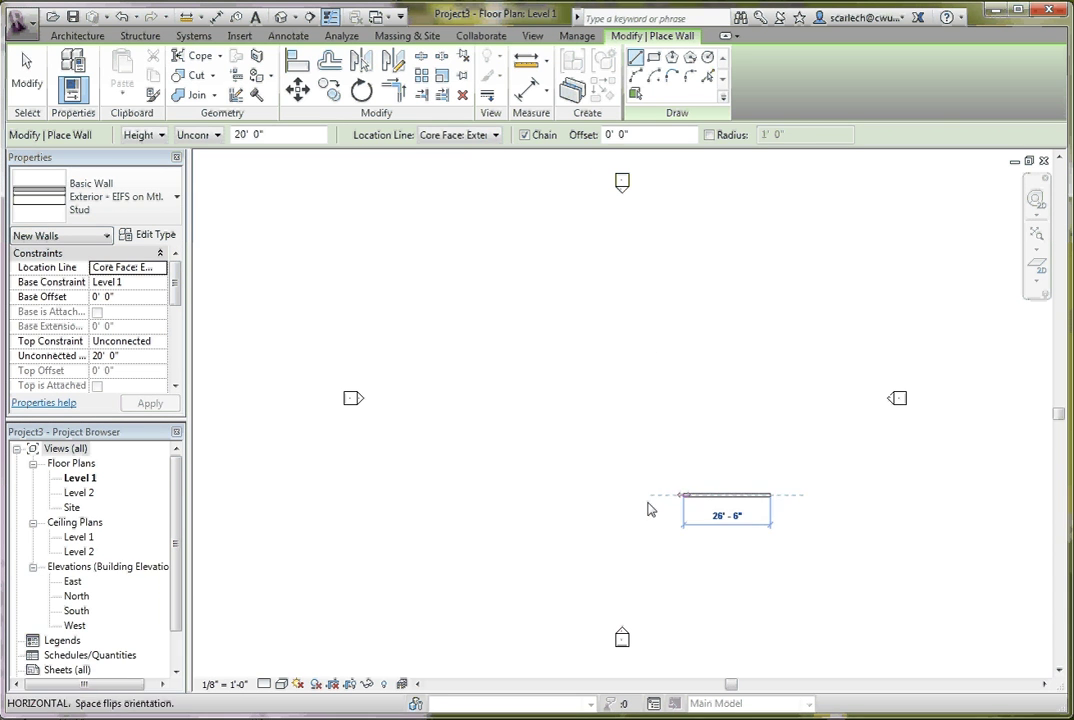
{"action": "left_click", "coordinate": [573, 496]}
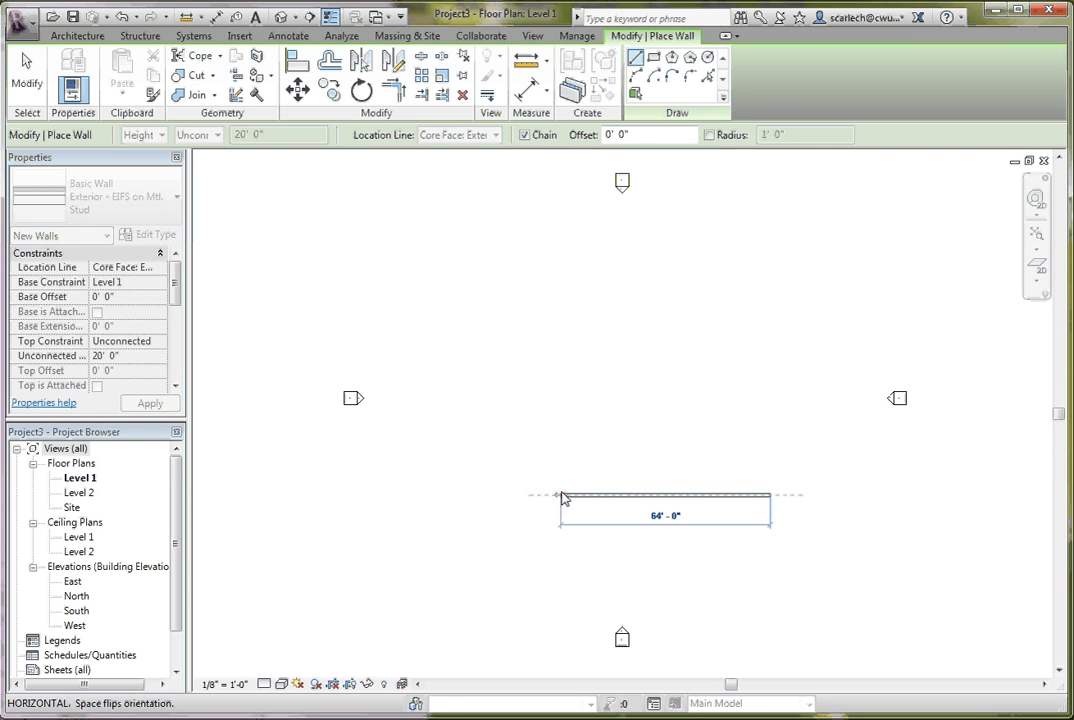
{"action": "type", "text": "50"}
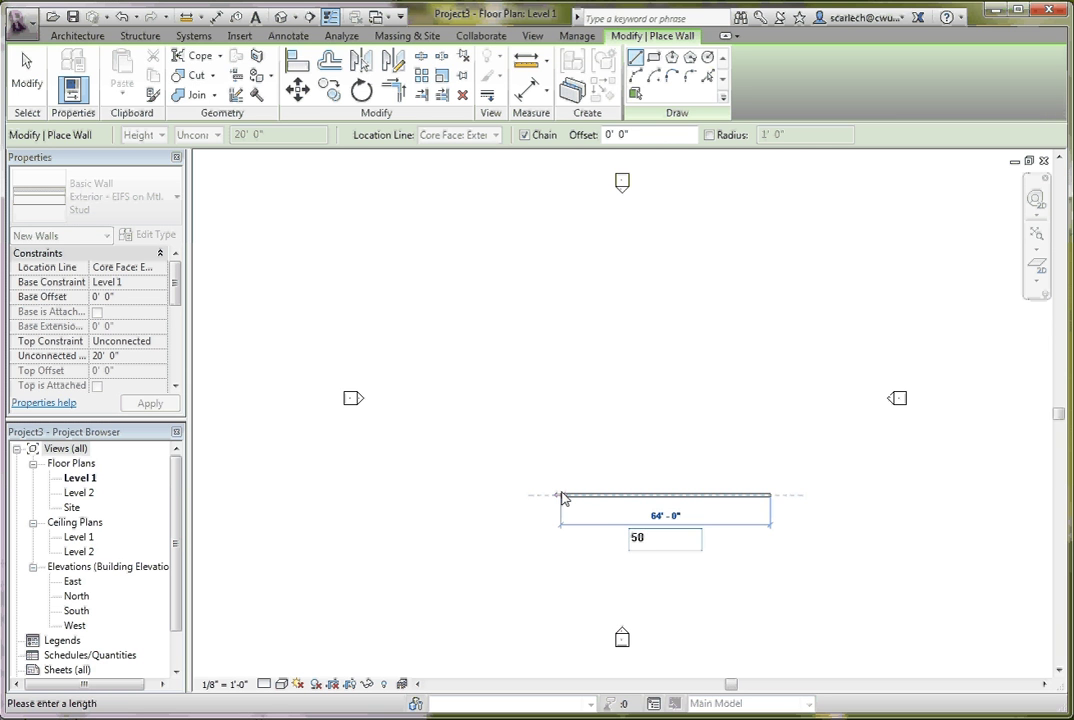
{"action": "left_click", "coordinate": [605, 494]}
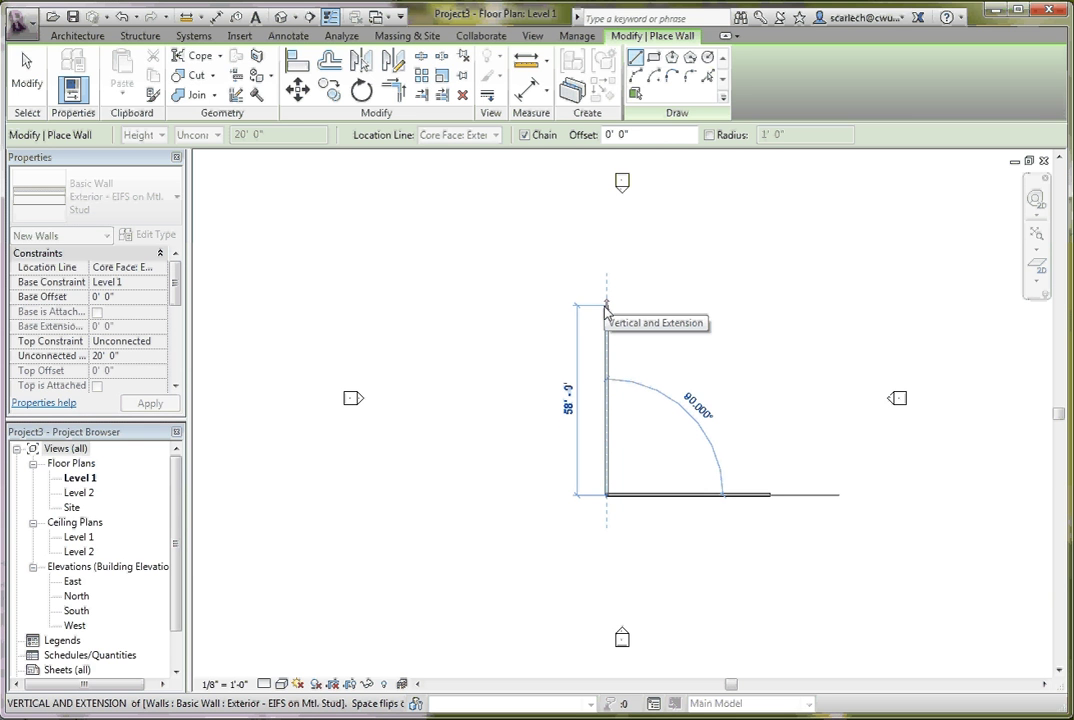
{"action": "type", "text": "40"}
{"action": "key", "text": "Return"}
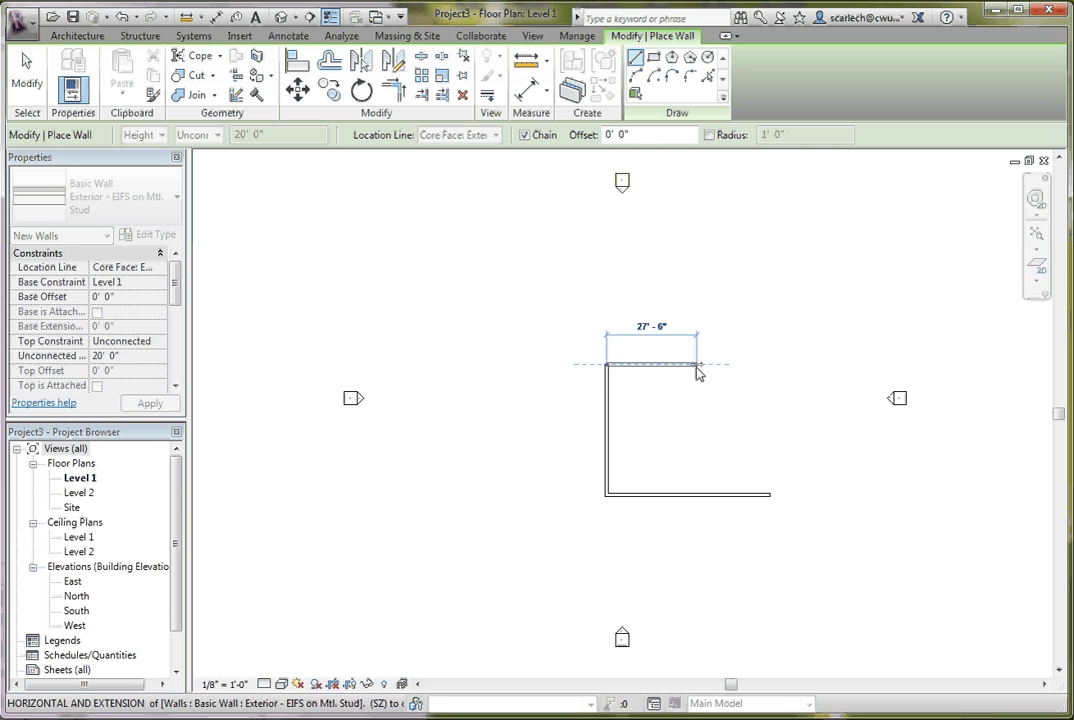
Add the 25' top wall and the notch walls, closing the loop at the starting corner
{"action": "scroll", "coordinate": [698, 364], "scroll_direction": "up", "scroll_amount": 3}
{"action": "scroll", "coordinate": [632, 365], "scroll_direction": "down", "scroll_amount": 3}
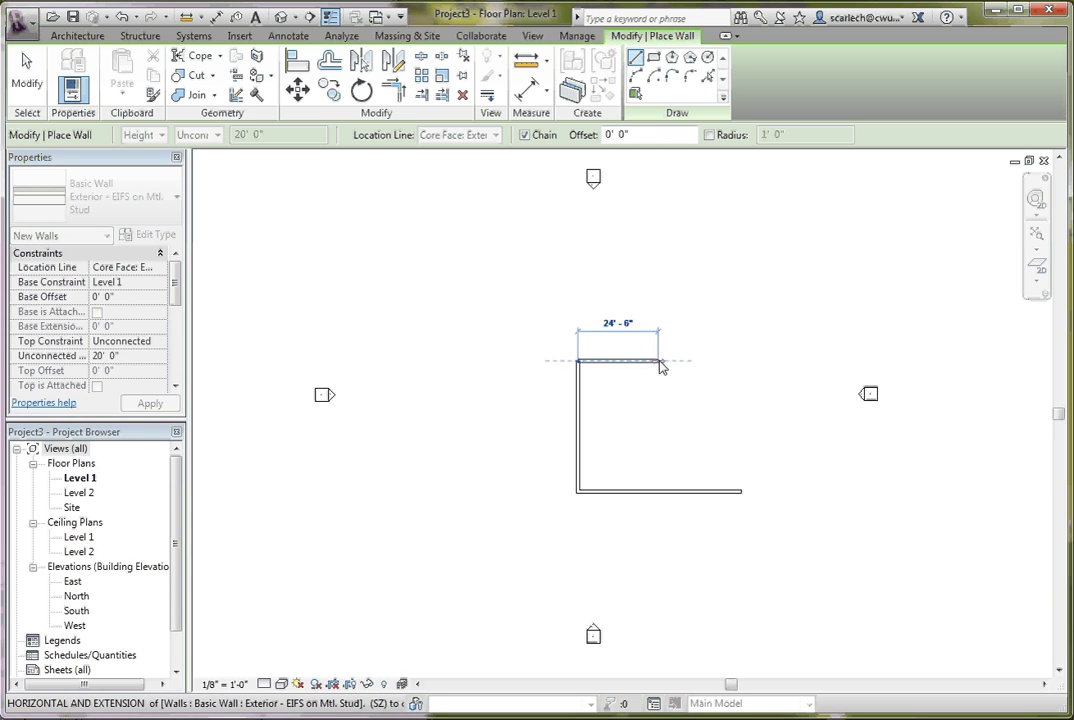
{"action": "type", "text": "25"}
{"action": "key", "text": "Return"}
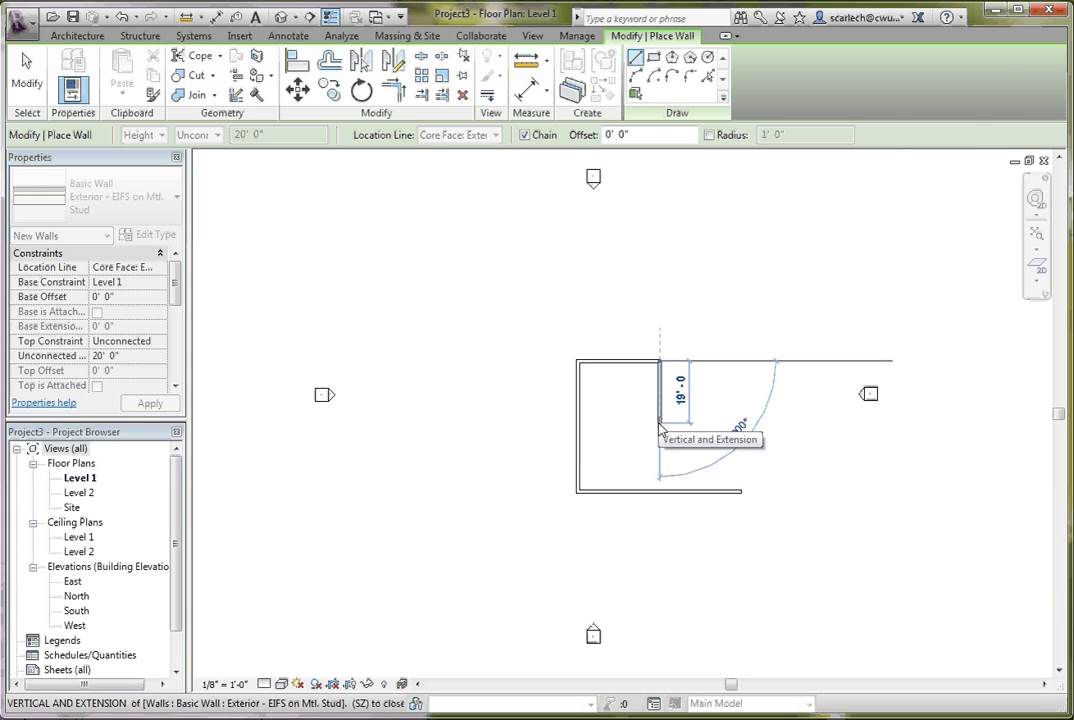
{"action": "left_click", "coordinate": [659, 427]}
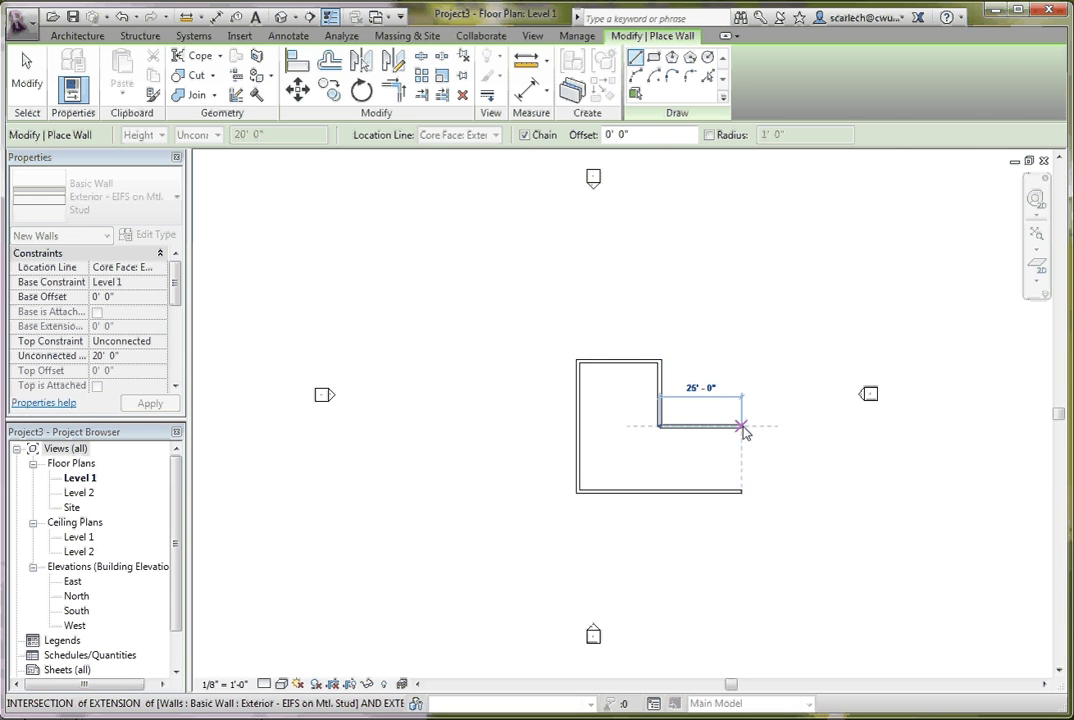
{"action": "left_click", "coordinate": [742, 427]}
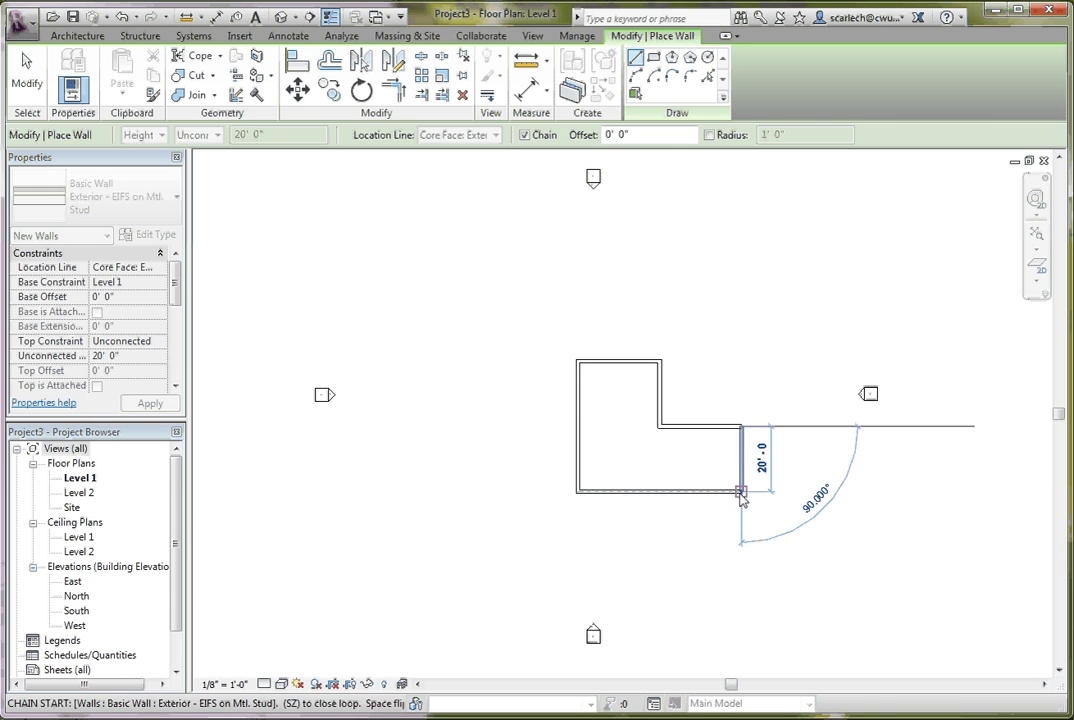
{"action": "left_click", "coordinate": [741, 493]}
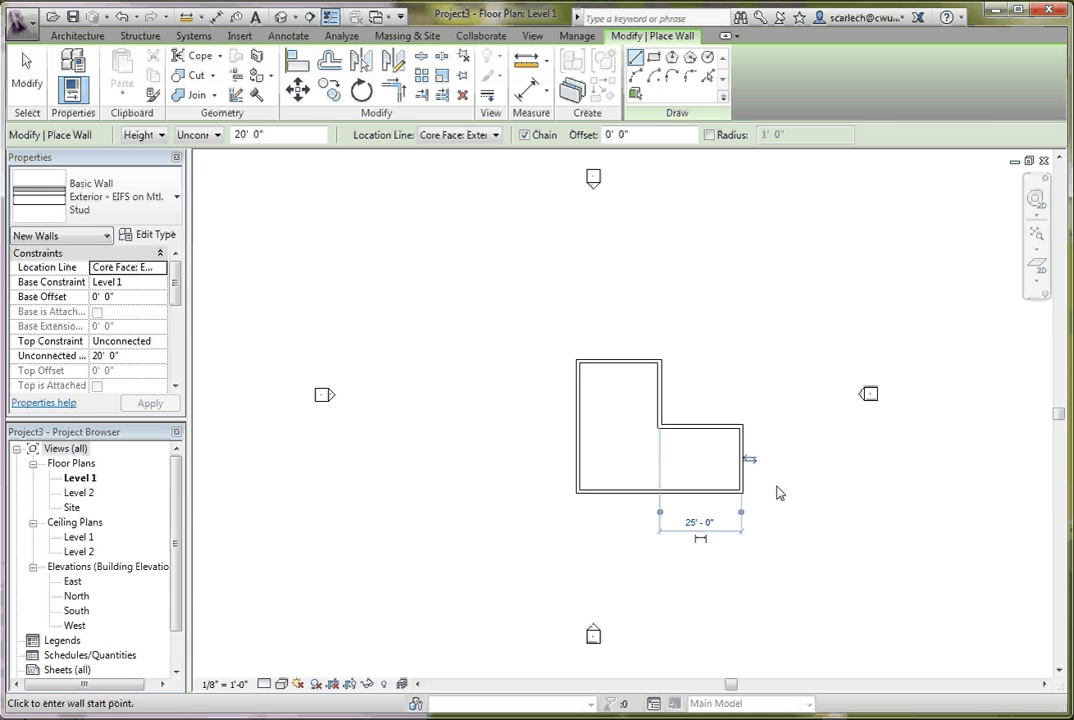
{"action": "key", "text": "Escape"}
{"action": "key", "text": "Escape"}
{"action": "scroll", "coordinate": [575, 365], "scroll_direction": "up", "scroll_amount": 3}
{"action": "scroll", "coordinate": [636, 348], "scroll_direction": "down", "scroll_amount": 1}
{"action": "scroll", "coordinate": [638, 380], "scroll_direction": "up", "scroll_amount": 1}
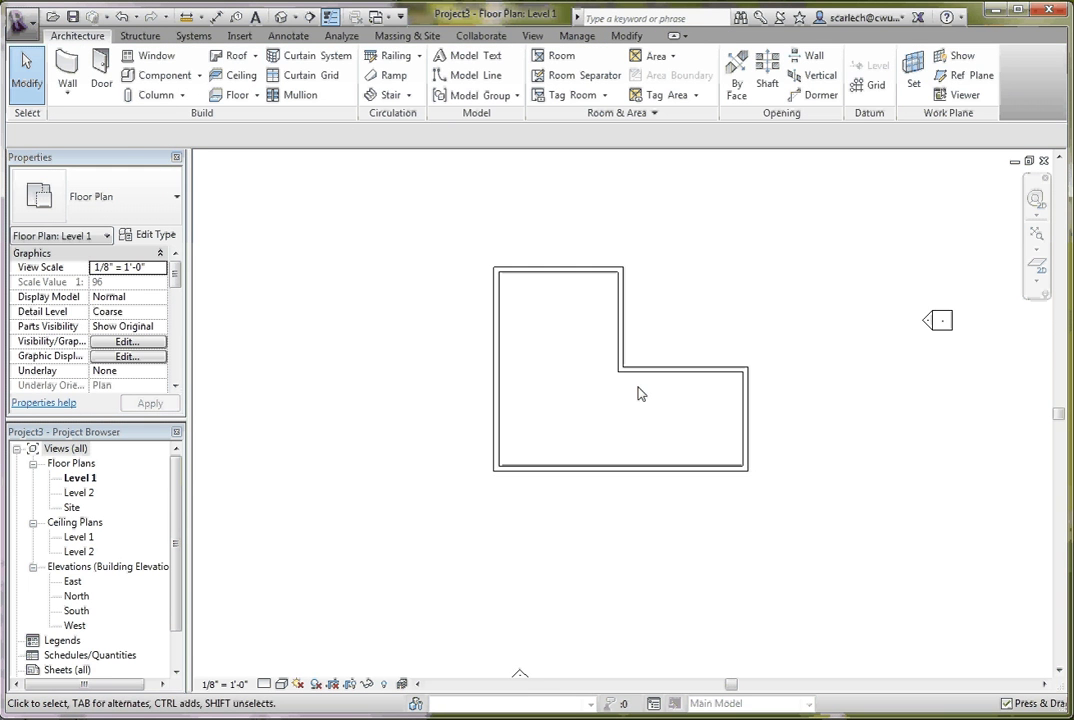
{"action": "scroll", "coordinate": [640, 393], "scroll_direction": "up", "scroll_amount": 1}
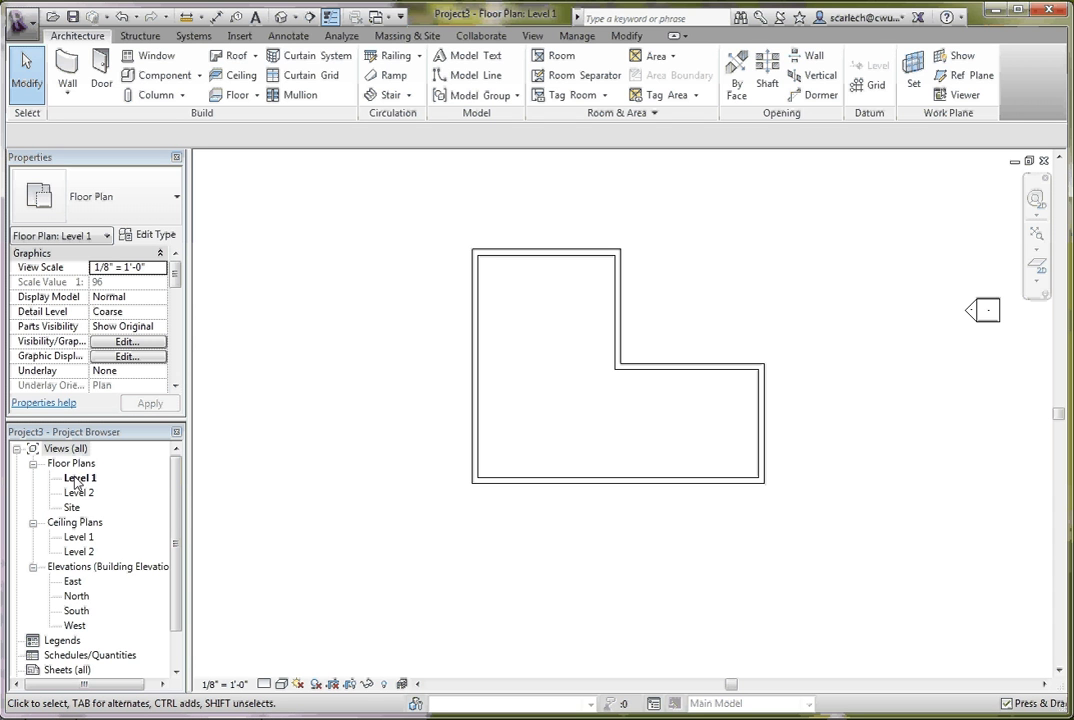
{"action": "scroll", "coordinate": [568, 513], "scroll_direction": "up", "scroll_amount": 1}
{"action": "scroll", "coordinate": [598, 459], "scroll_direction": "down", "scroll_amount": 2}
{"action": "scroll", "coordinate": [625, 415], "scroll_direction": "up", "scroll_amount": 1}
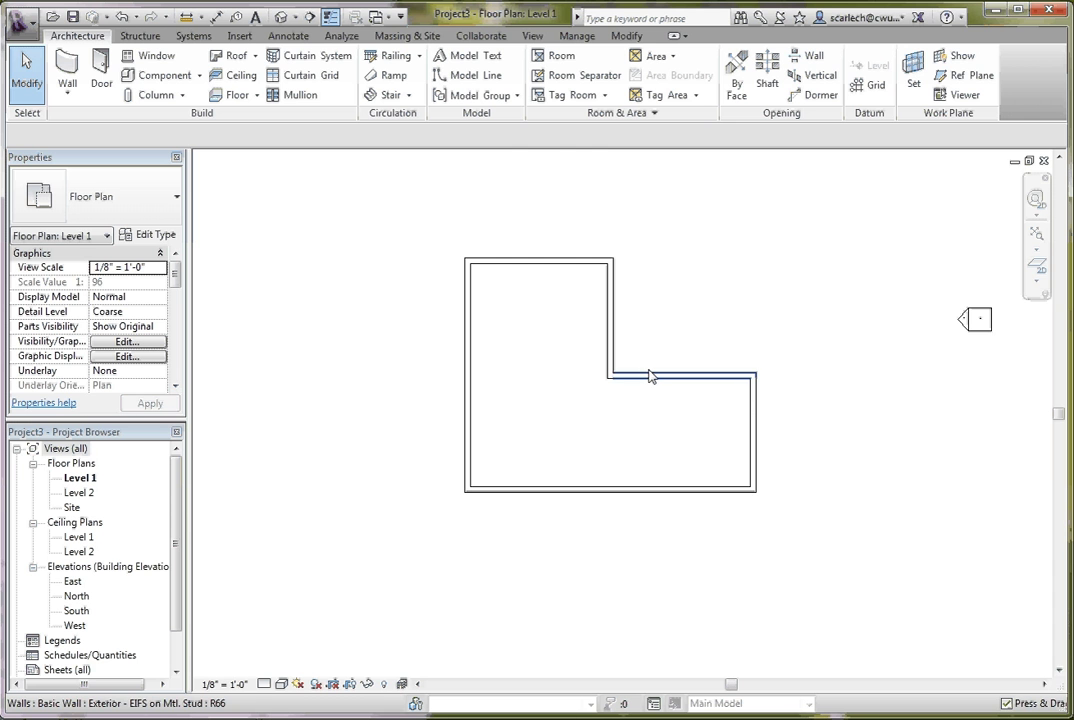
{"action": "scroll", "coordinate": [659, 515], "scroll_direction": "up", "scroll_amount": 2}
{"action": "scroll", "coordinate": [676, 332], "scroll_direction": "down", "scroll_amount": 3}
{"action": "scroll", "coordinate": [670, 340], "scroll_direction": "up", "scroll_amount": 2}
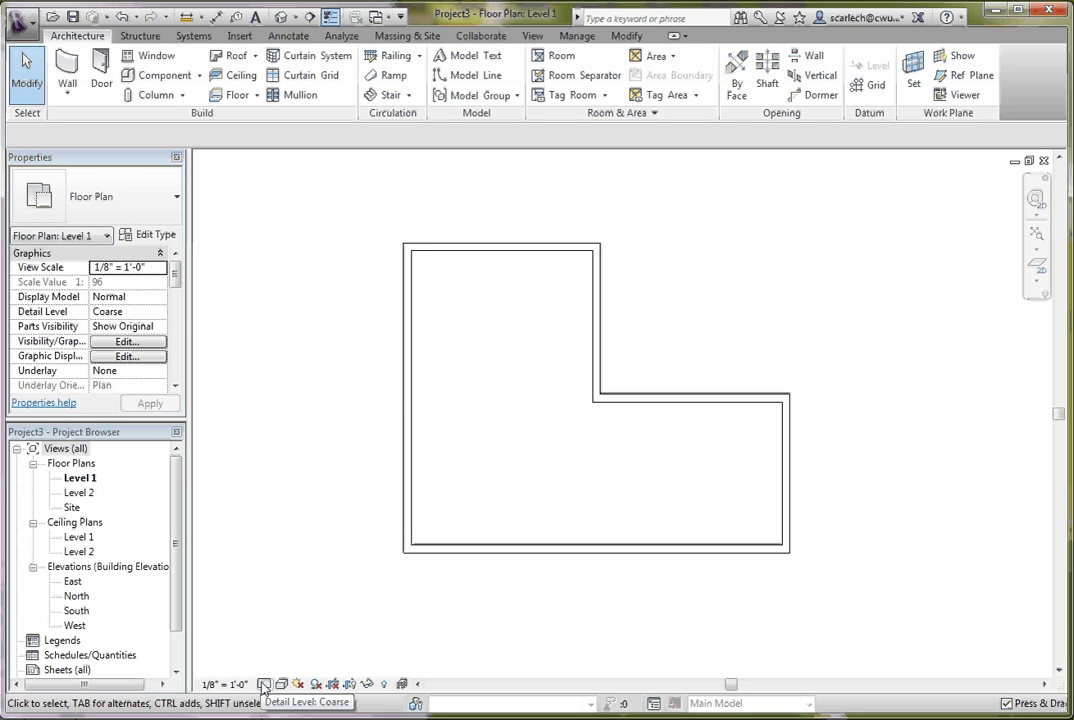
{"action": "left_click", "coordinate": [490, 559]}
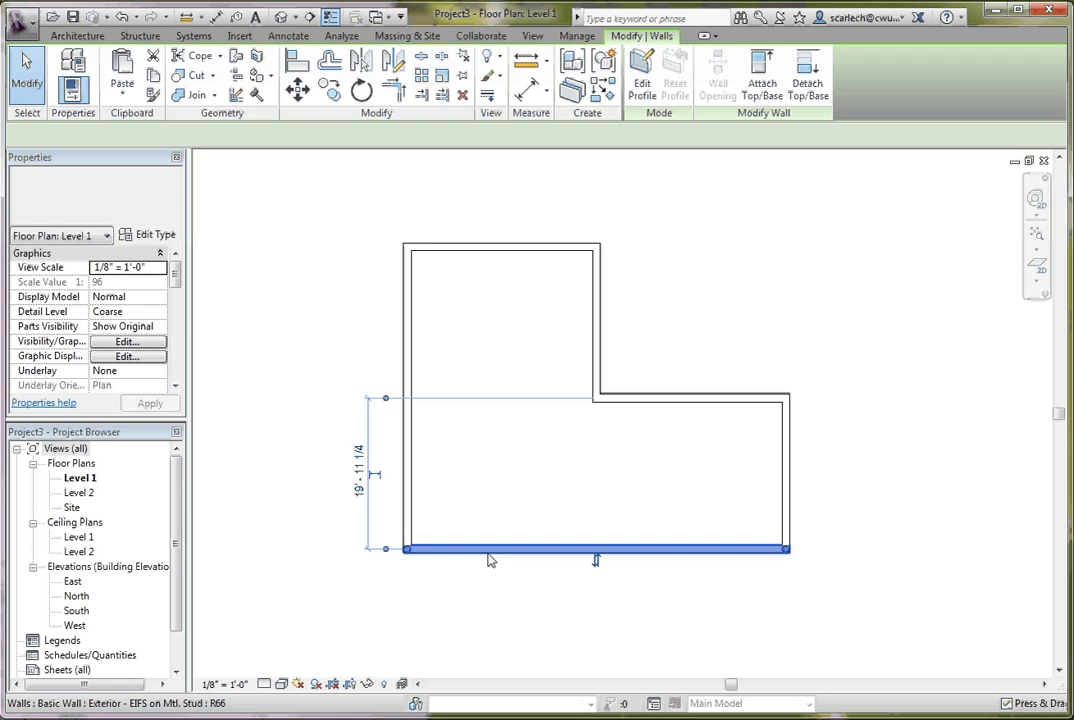
{"action": "left_click", "coordinate": [459, 611]}
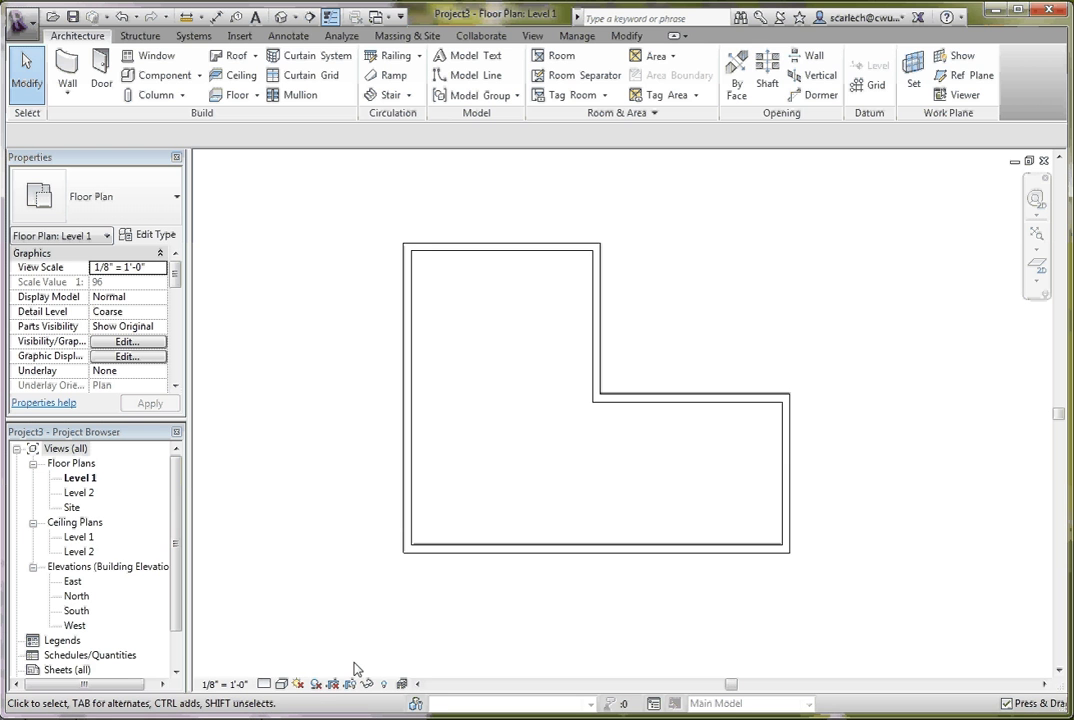
Switch the Level 1 plan to Medium detail and zoom in on the walls
{"action": "left_click", "coordinate": [266, 685]}
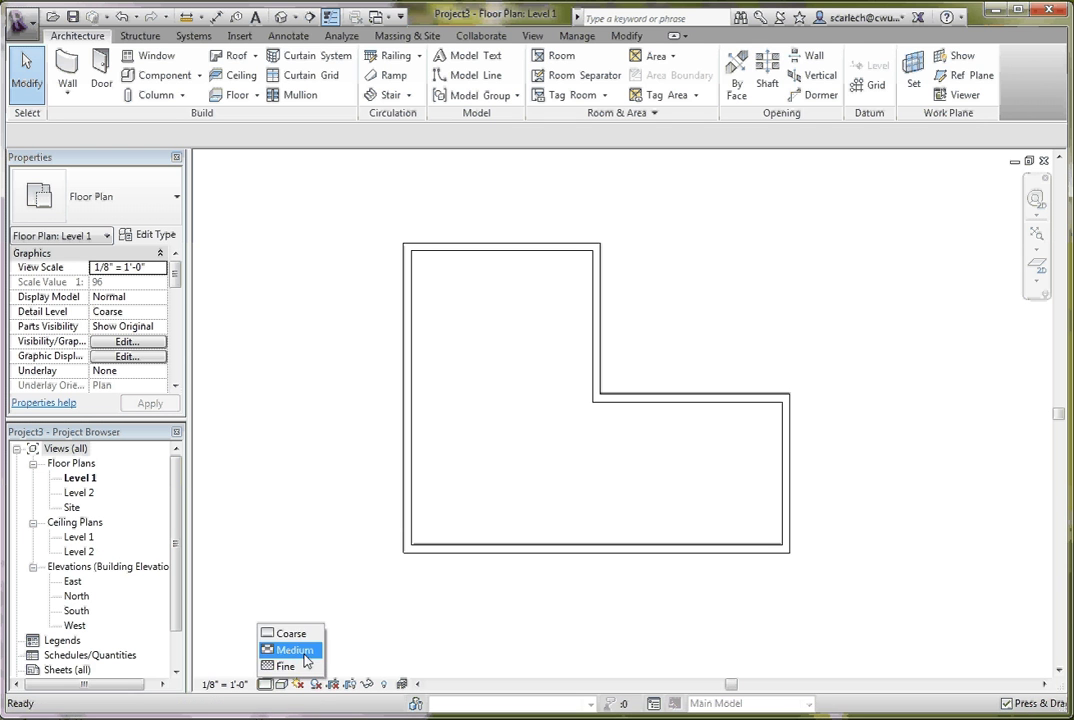
{"action": "left_click", "coordinate": [292, 647]}
{"action": "scroll", "coordinate": [427, 569], "scroll_direction": "down", "scroll_amount": 2}
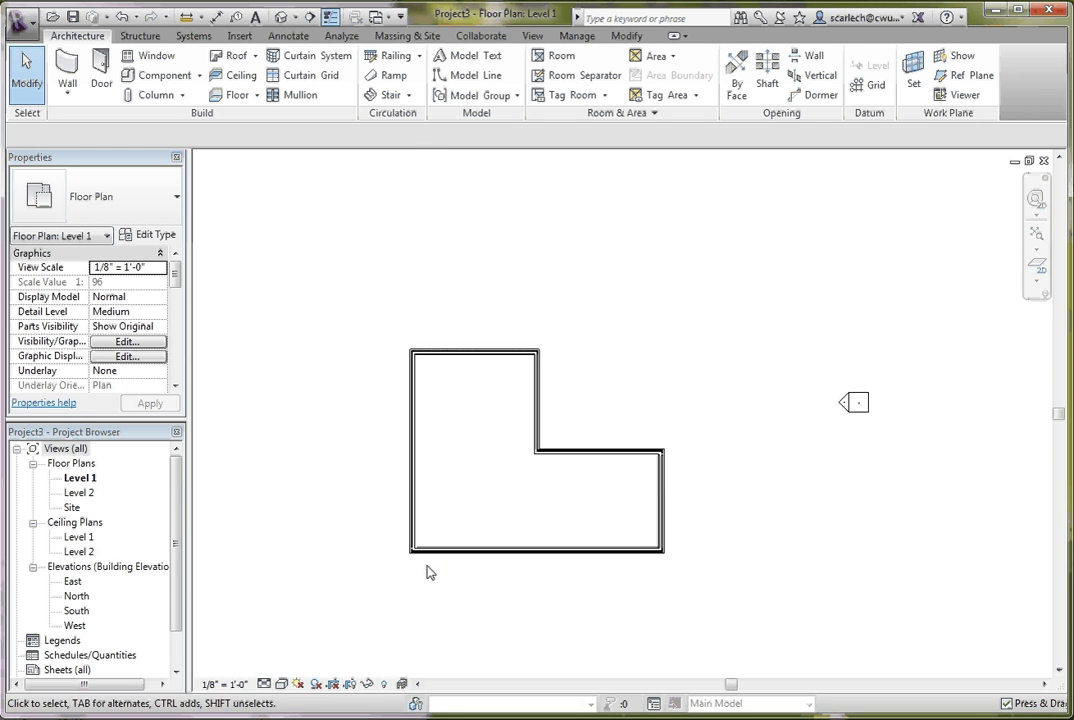
{"action": "scroll", "coordinate": [430, 571], "scroll_direction": "up", "scroll_amount": 5}
{"action": "scroll", "coordinate": [397, 546], "scroll_direction": "up", "scroll_amount": 1}
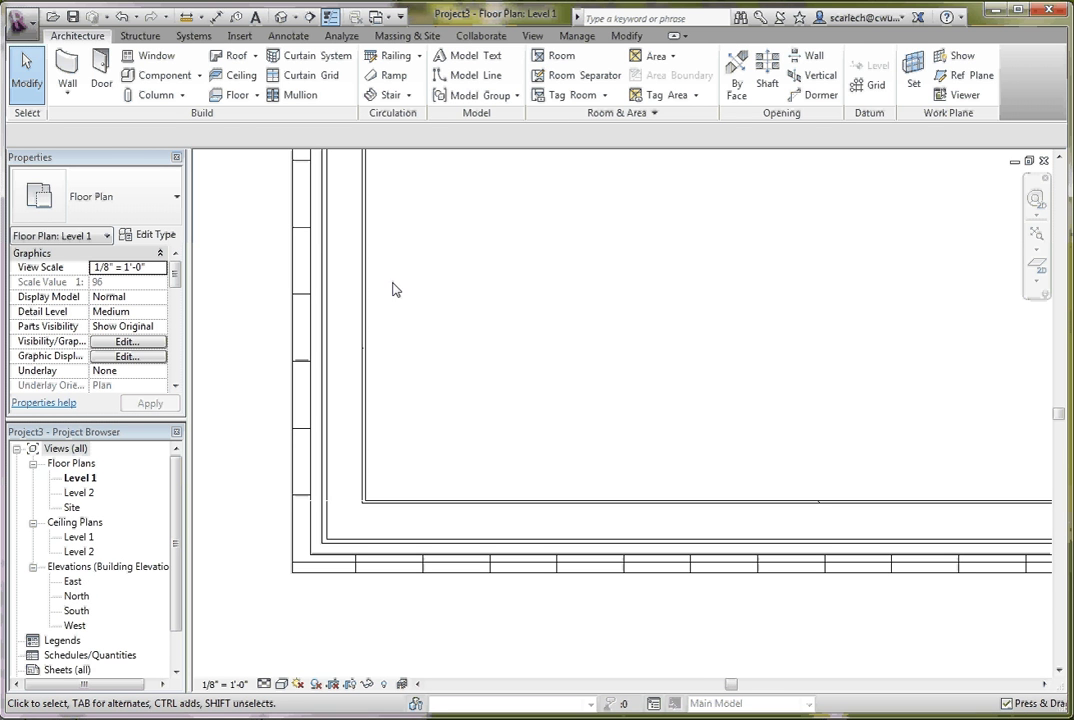
Turn Thin Lines off to preview true lineweights, then turn it back on
{"action": "left_click", "coordinate": [531, 36]}
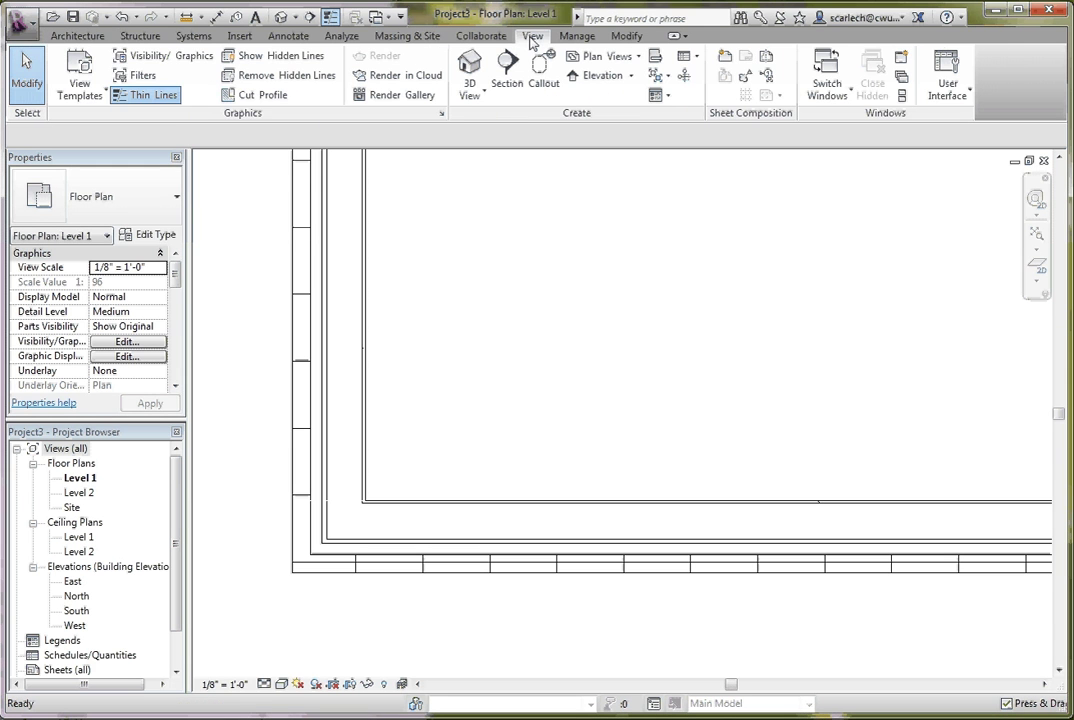
{"action": "left_click", "coordinate": [142, 95]}
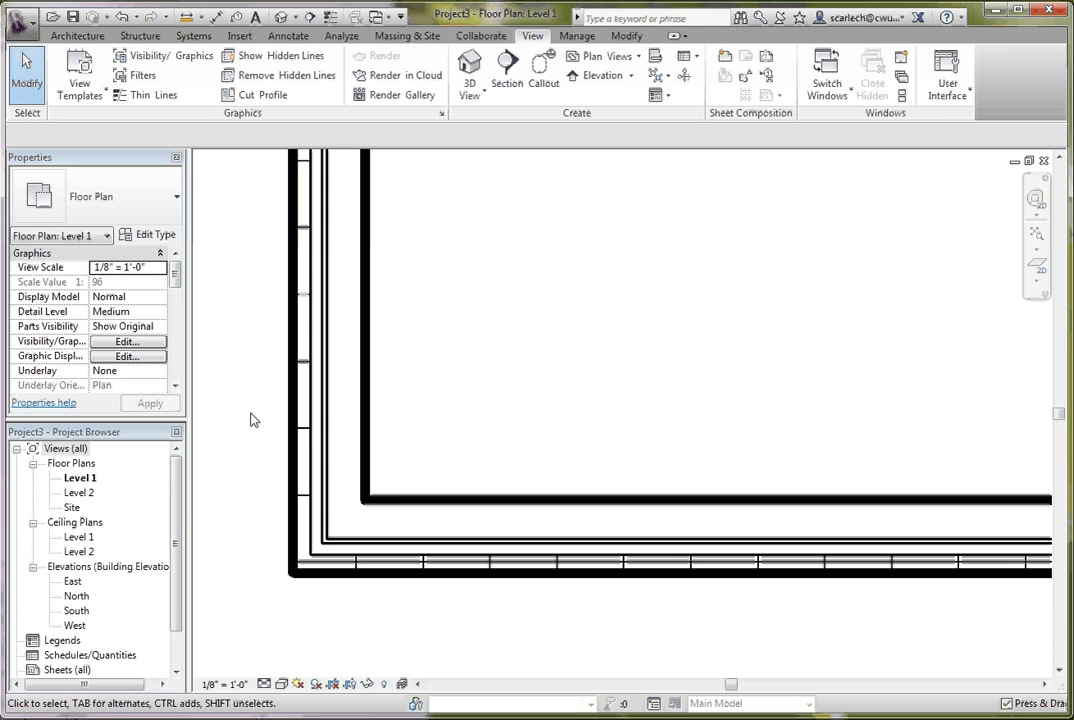
{"action": "left_click", "coordinate": [145, 95]}
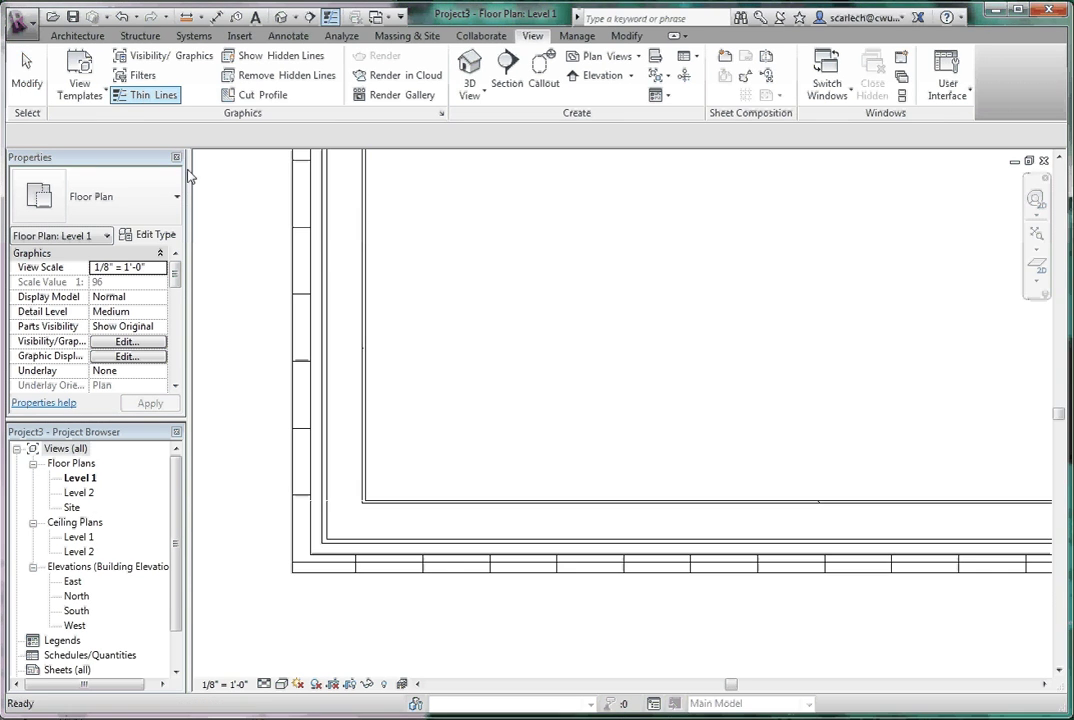
{"action": "scroll", "coordinate": [247, 321], "scroll_direction": "down", "scroll_amount": 5}
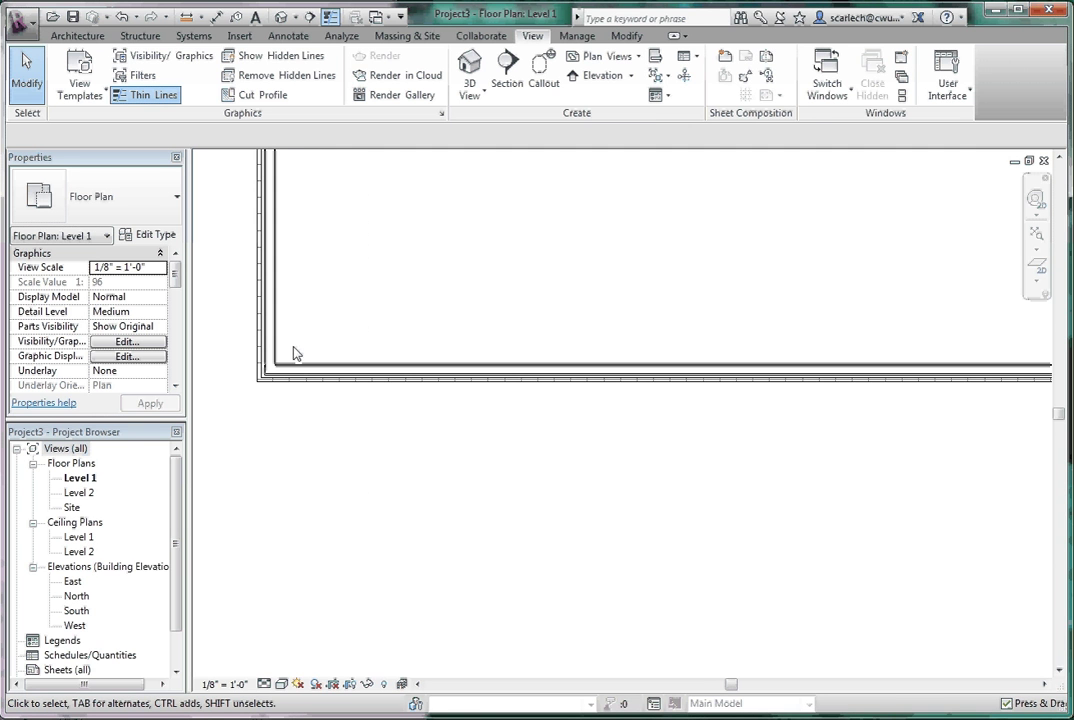
{"action": "scroll", "coordinate": [405, 425], "scroll_direction": "down", "scroll_amount": 2}
{"action": "scroll", "coordinate": [527, 336], "scroll_direction": "up", "scroll_amount": 3}
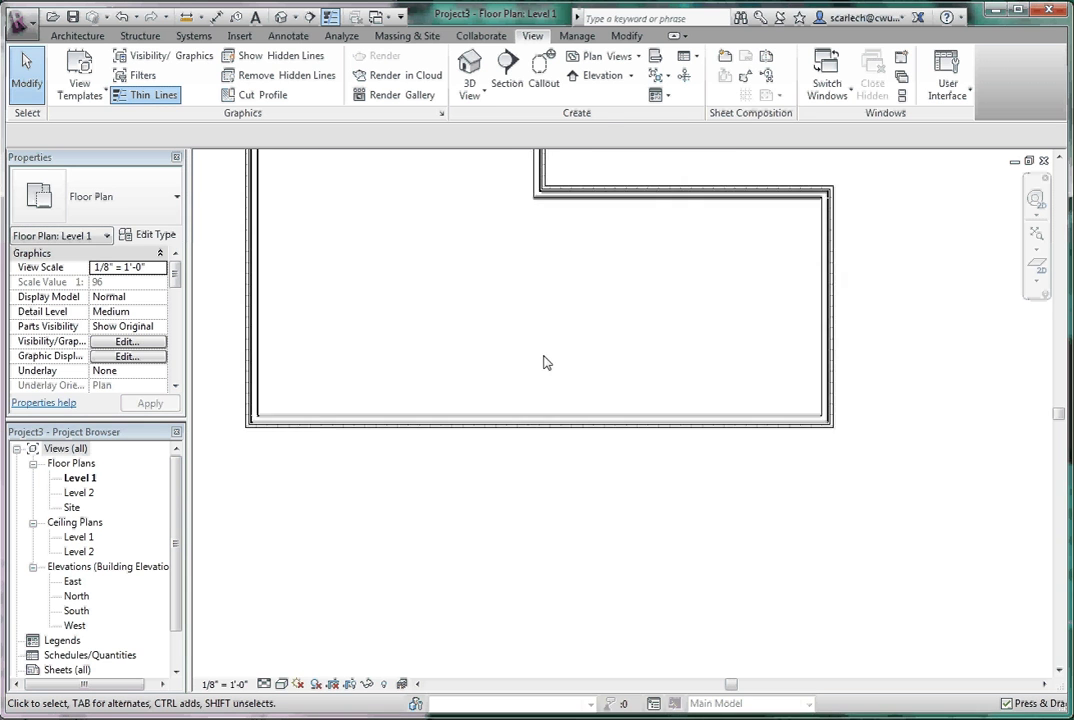
{"action": "scroll", "coordinate": [525, 338], "scroll_direction": "down", "scroll_amount": 1}
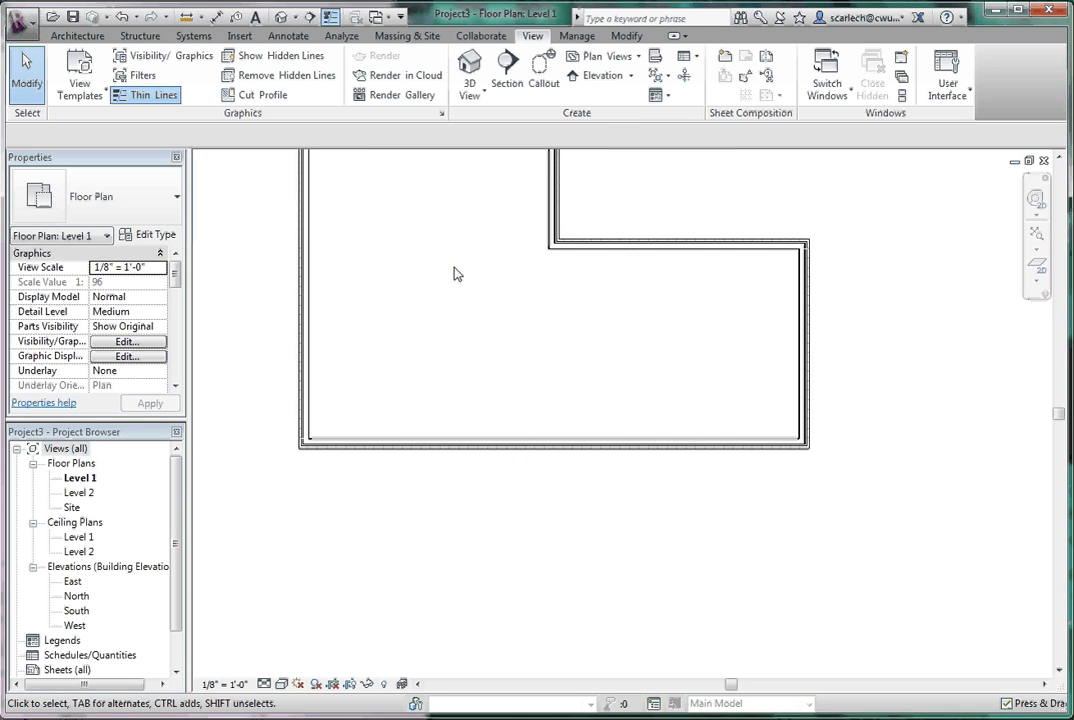
{"action": "scroll", "coordinate": [455, 272], "scroll_direction": "up", "scroll_amount": 1}
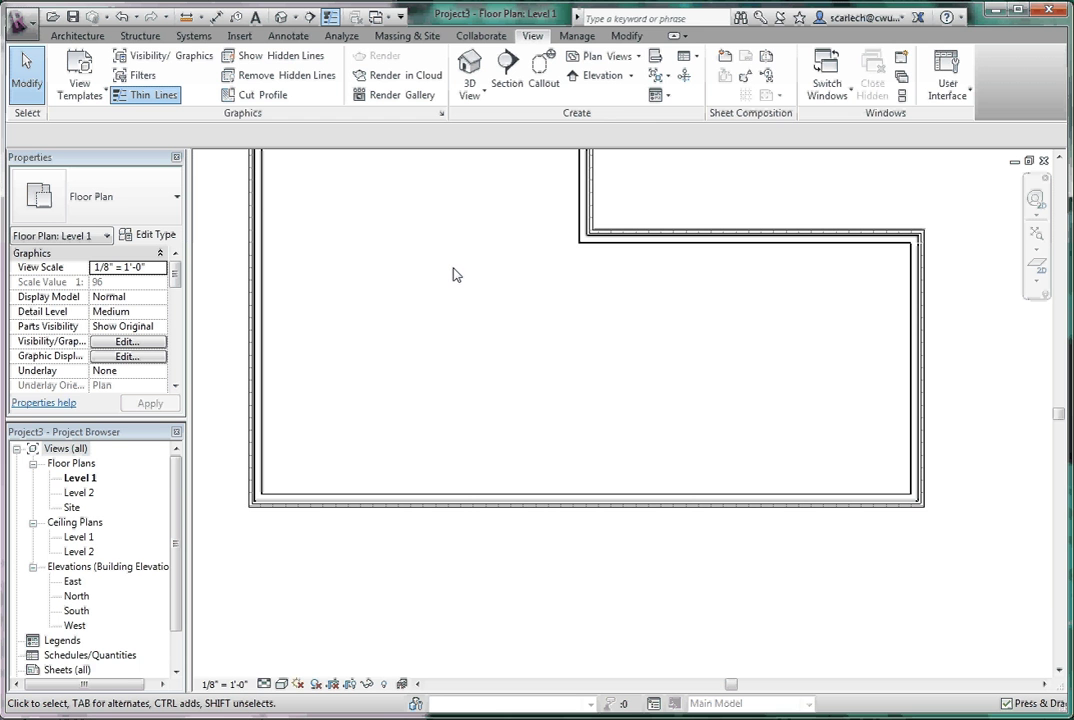
Select the left, inner, step and bottom walls in turn to read their temporary dimensions
{"action": "left_click", "coordinate": [255, 348]}
{"action": "scroll", "coordinate": [430, 464], "scroll_direction": "down", "scroll_amount": 5}
{"action": "scroll", "coordinate": [456, 376], "scroll_direction": "up", "scroll_amount": 1}
{"action": "left_click", "coordinate": [486, 350]}
{"action": "left_click", "coordinate": [562, 387]}
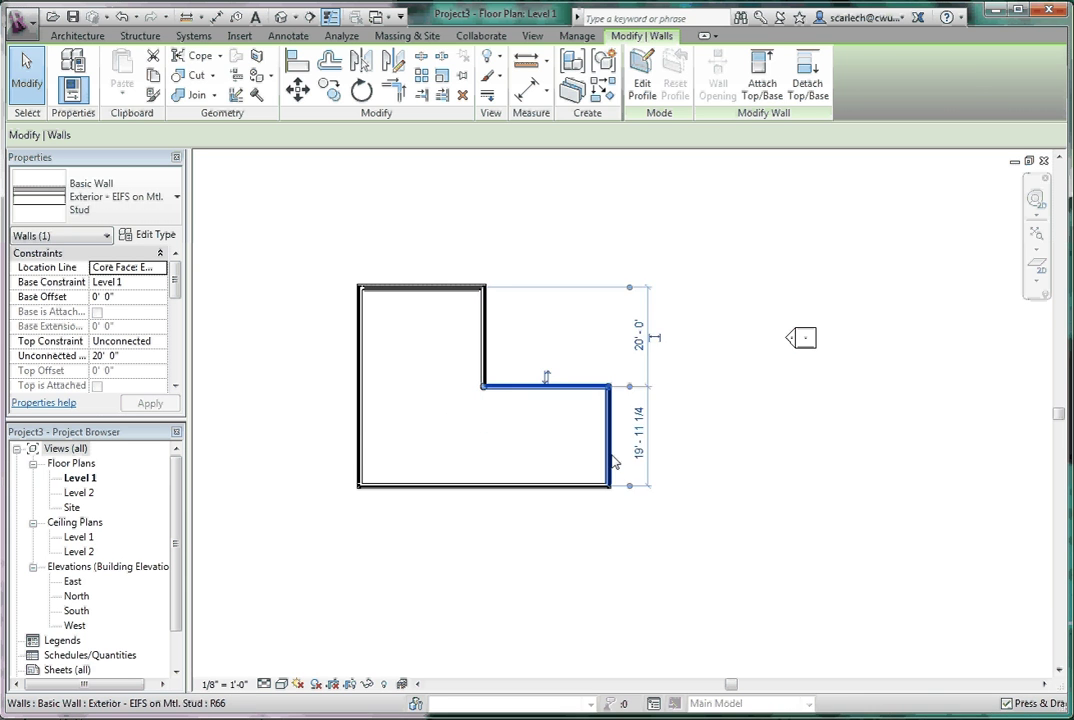
{"action": "left_click", "coordinate": [436, 490]}
{"action": "left_click", "coordinate": [472, 537]}
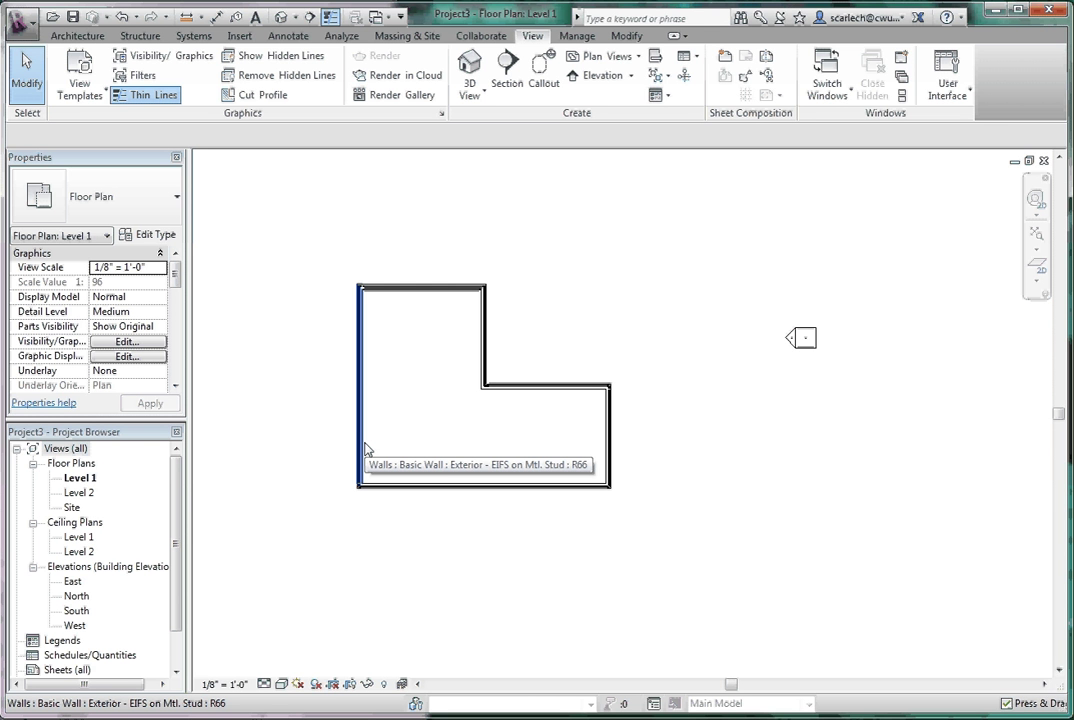
Start a new wall with its first point above the building
{"action": "left_click", "coordinate": [77, 35]}
{"action": "left_click", "coordinate": [57, 60]}
{"action": "left_click", "coordinate": [658, 239]}
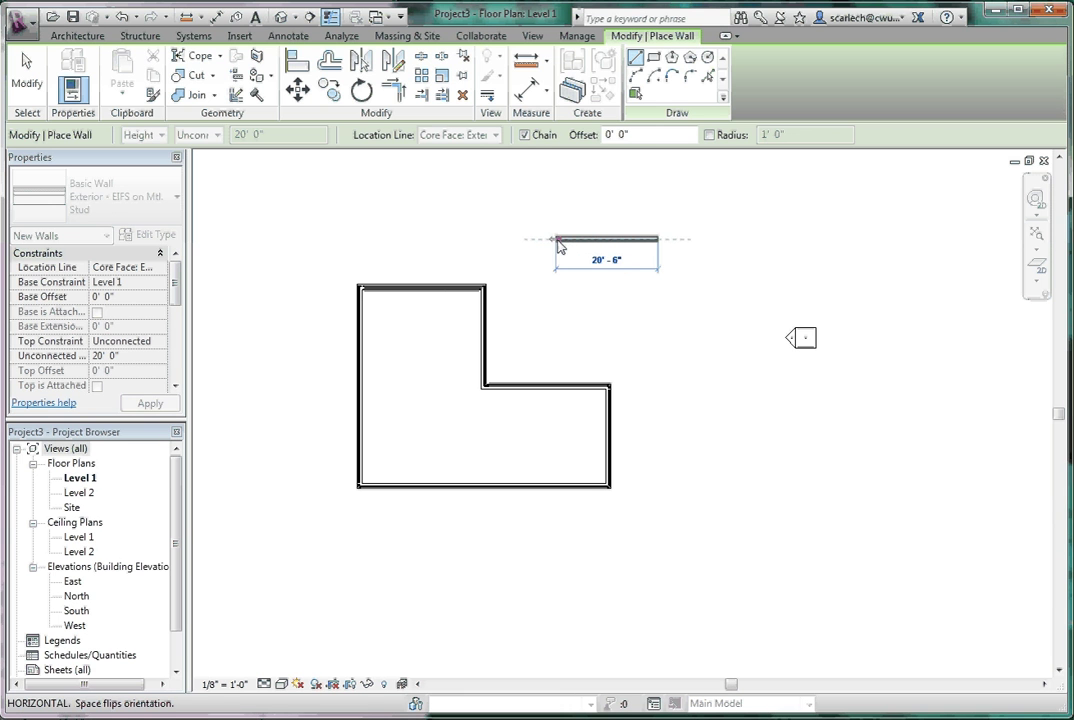
Finish the 20' 6" wall, then select and delete it
{"action": "left_click", "coordinate": [558, 245]}
{"action": "key", "text": "Escape"}
{"action": "key", "text": "Escape"}
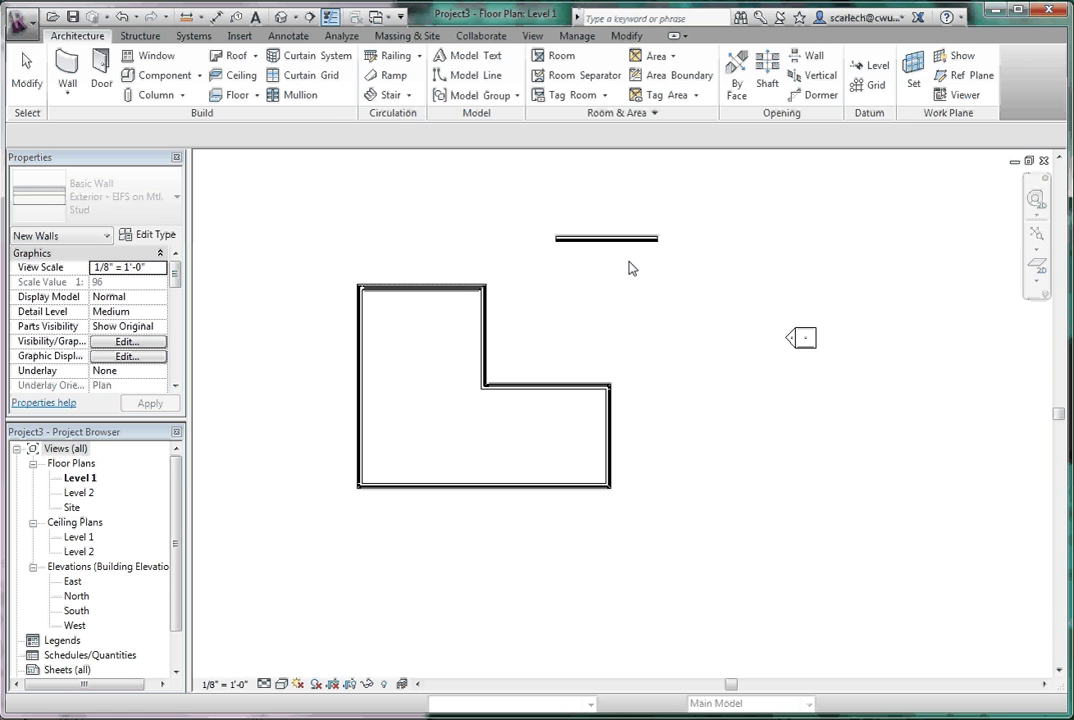
{"action": "left_click", "coordinate": [630, 239]}
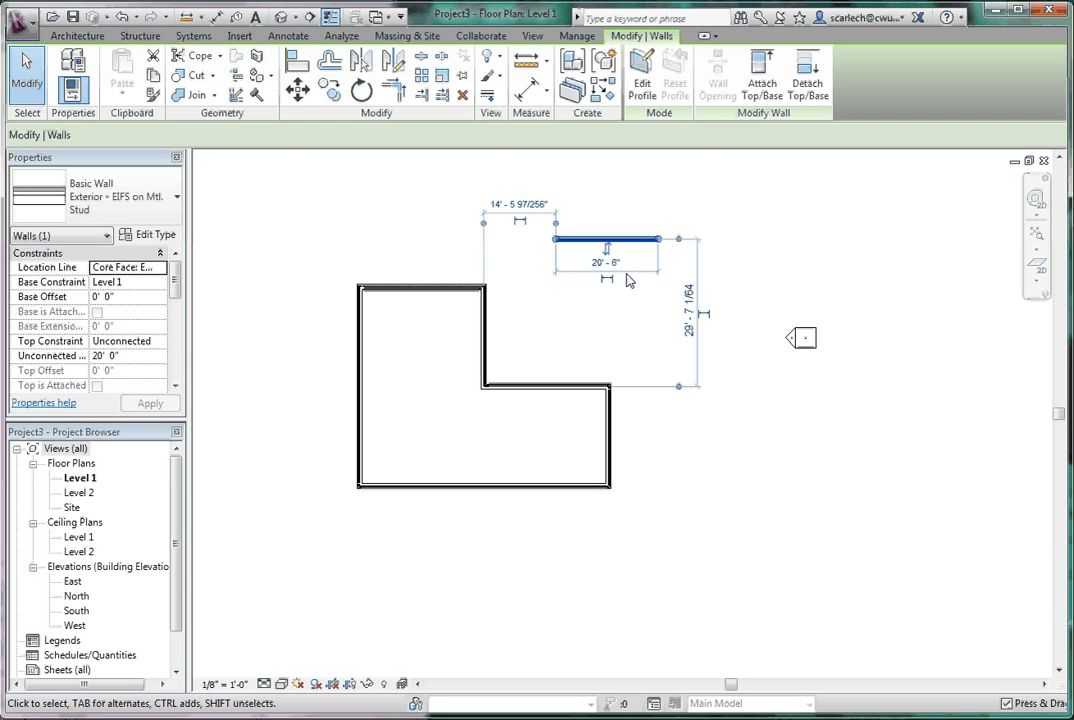
{"action": "key", "text": "Delete"}
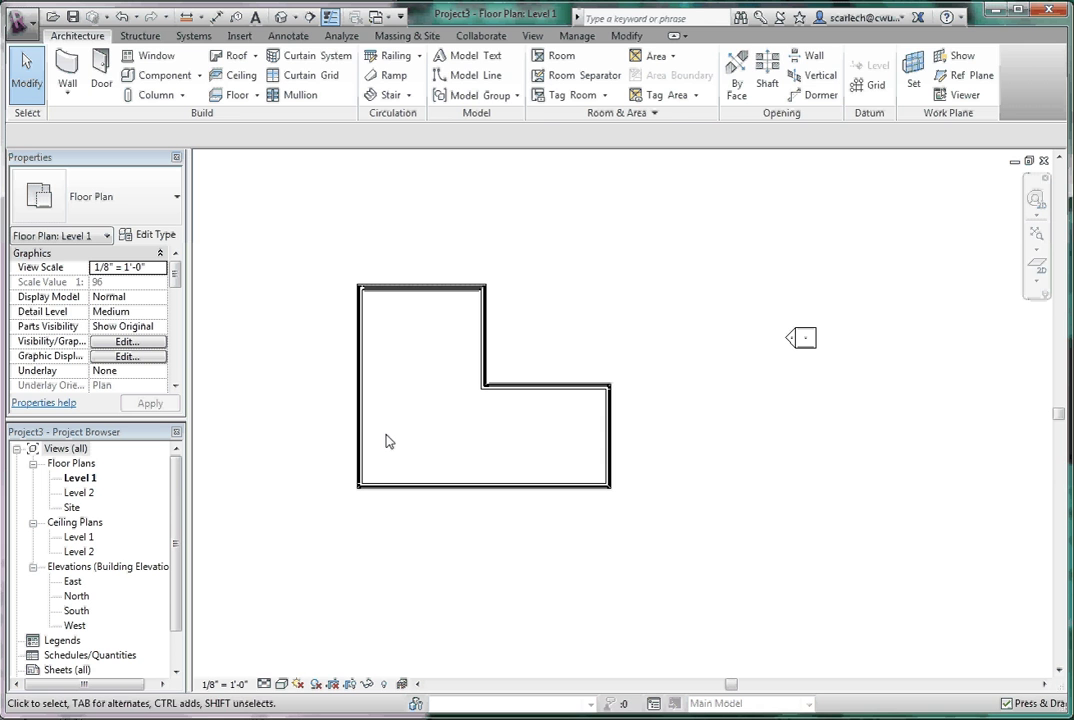
Make the left wall's top 24' 11 1/4" temporary dimension permanent
{"action": "left_click", "coordinate": [359, 432]}
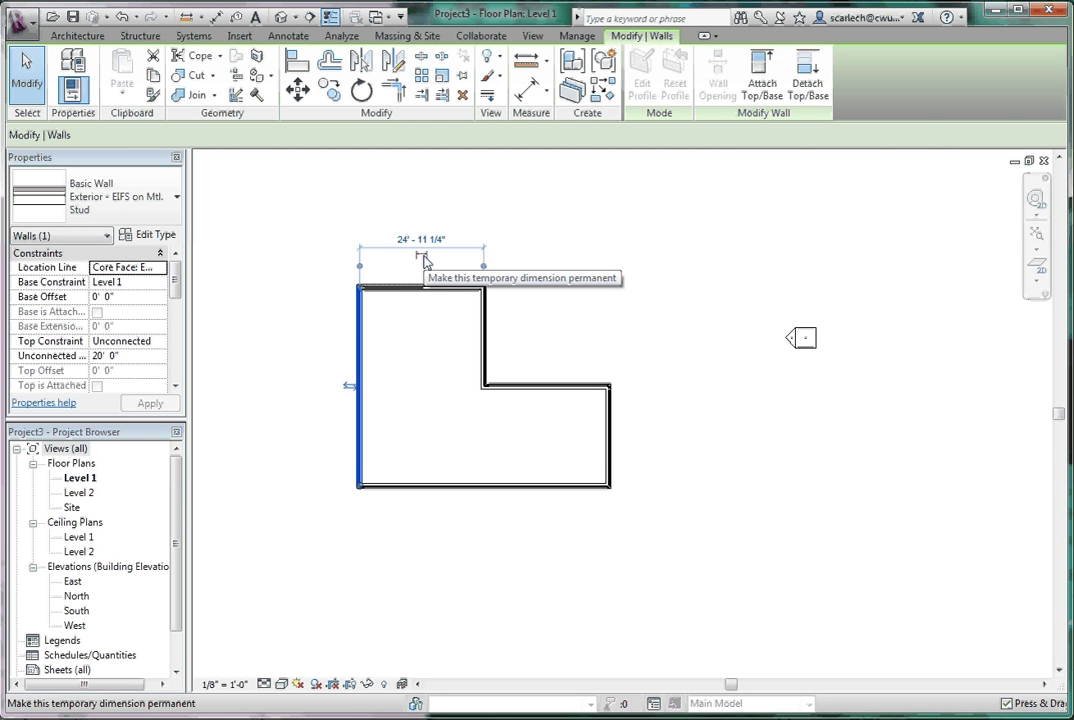
{"action": "left_click", "coordinate": [426, 261]}
{"action": "left_click", "coordinate": [547, 276]}
{"action": "scroll", "coordinate": [418, 252], "scroll_direction": "up", "scroll_amount": 1}
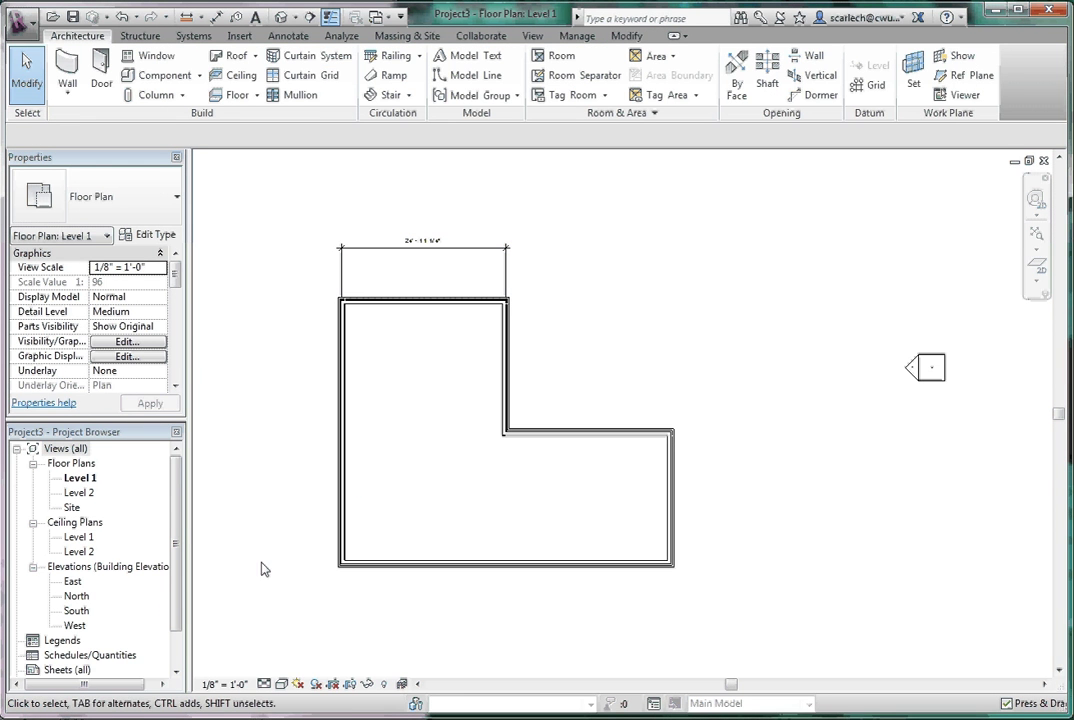
Change the view scale to 1/32" = 1'-0", then to 1/16" = 1'-0"
{"action": "left_click", "coordinate": [225, 685]}
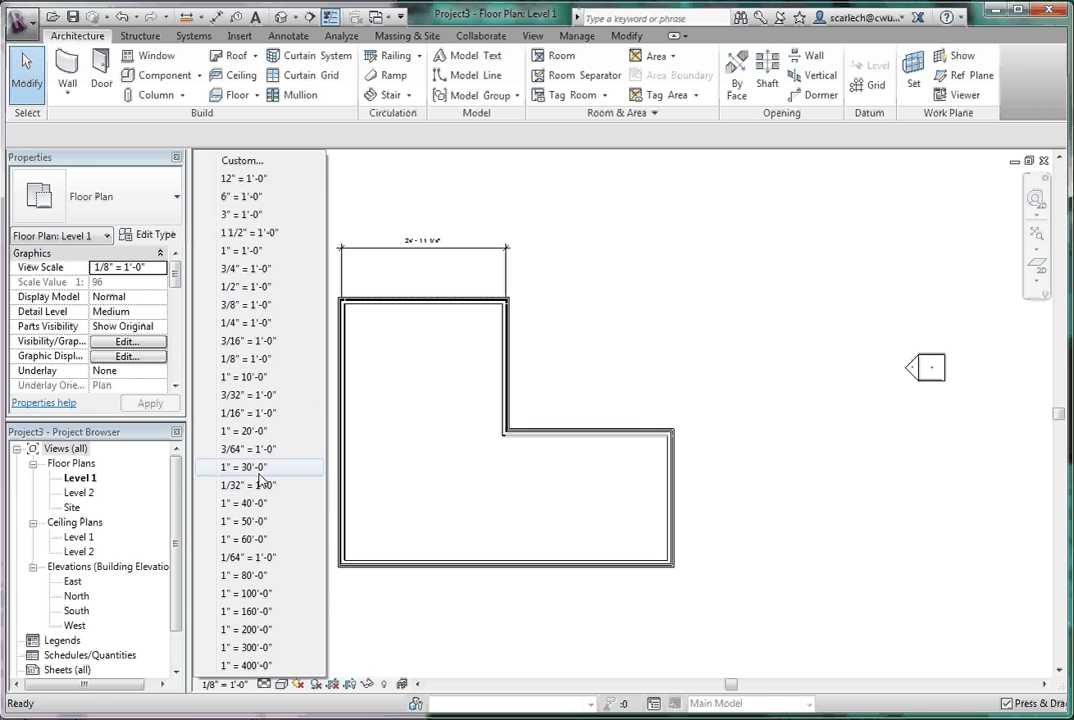
{"action": "left_click", "coordinate": [245, 485]}
{"action": "scroll", "coordinate": [716, 364], "scroll_direction": "down", "scroll_amount": 2}
{"action": "scroll", "coordinate": [716, 370], "scroll_direction": "up", "scroll_amount": 5}
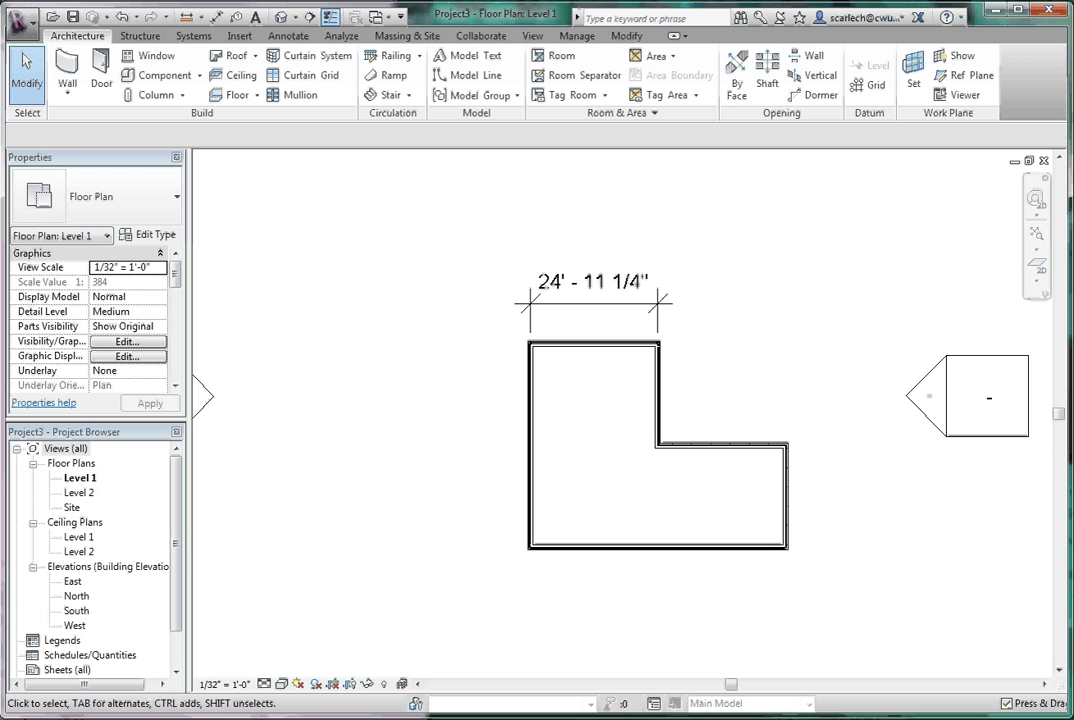
{"action": "left_click", "coordinate": [224, 686]}
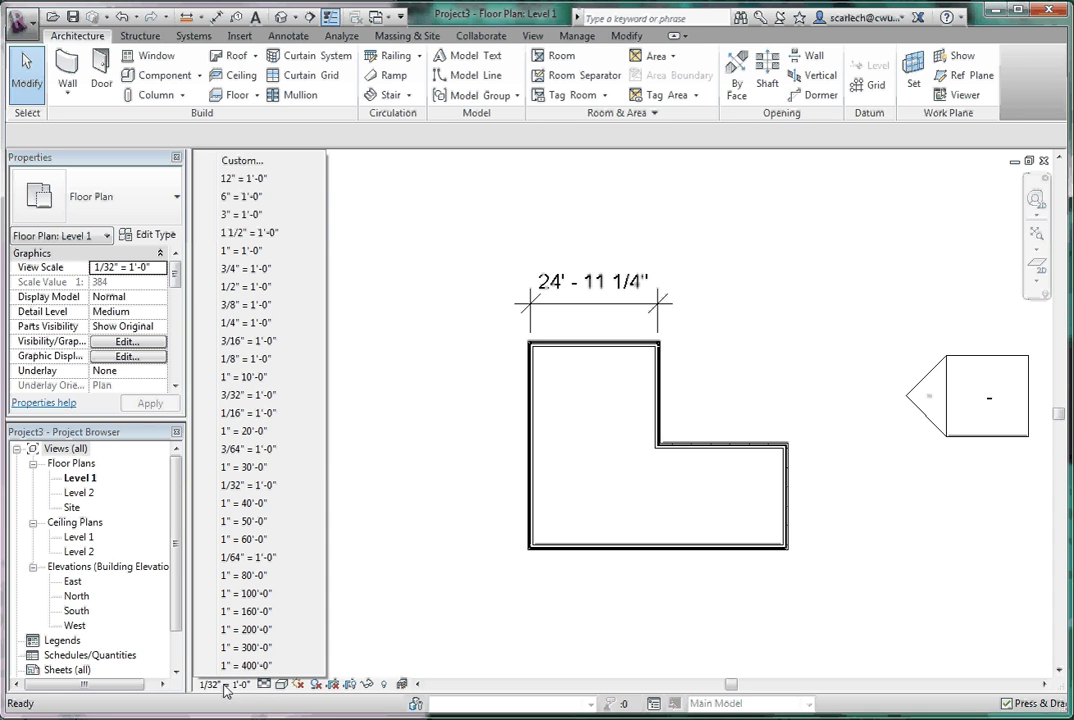
{"action": "left_click", "coordinate": [259, 416]}
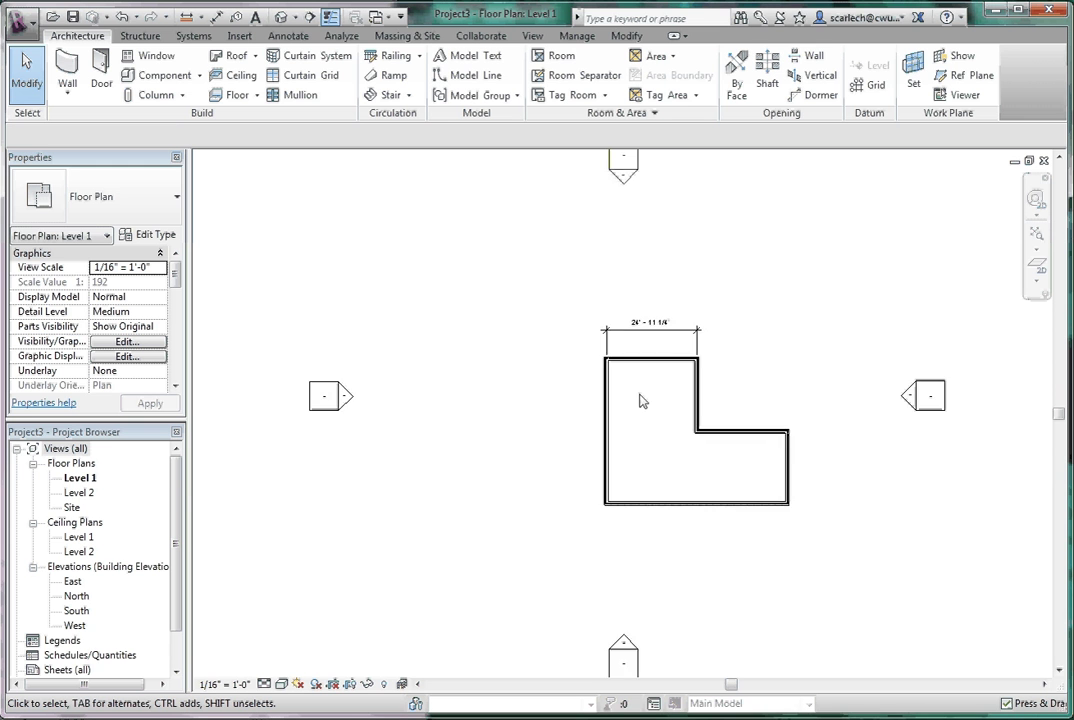
{"action": "scroll", "coordinate": [700, 350], "scroll_direction": "up", "scroll_amount": 2}
{"action": "scroll", "coordinate": [724, 442], "scroll_direction": "down", "scroll_amount": 1}
{"action": "scroll", "coordinate": [700, 377], "scroll_direction": "up", "scroll_amount": 2}
{"action": "scroll", "coordinate": [730, 433], "scroll_direction": "down", "scroll_amount": 2}
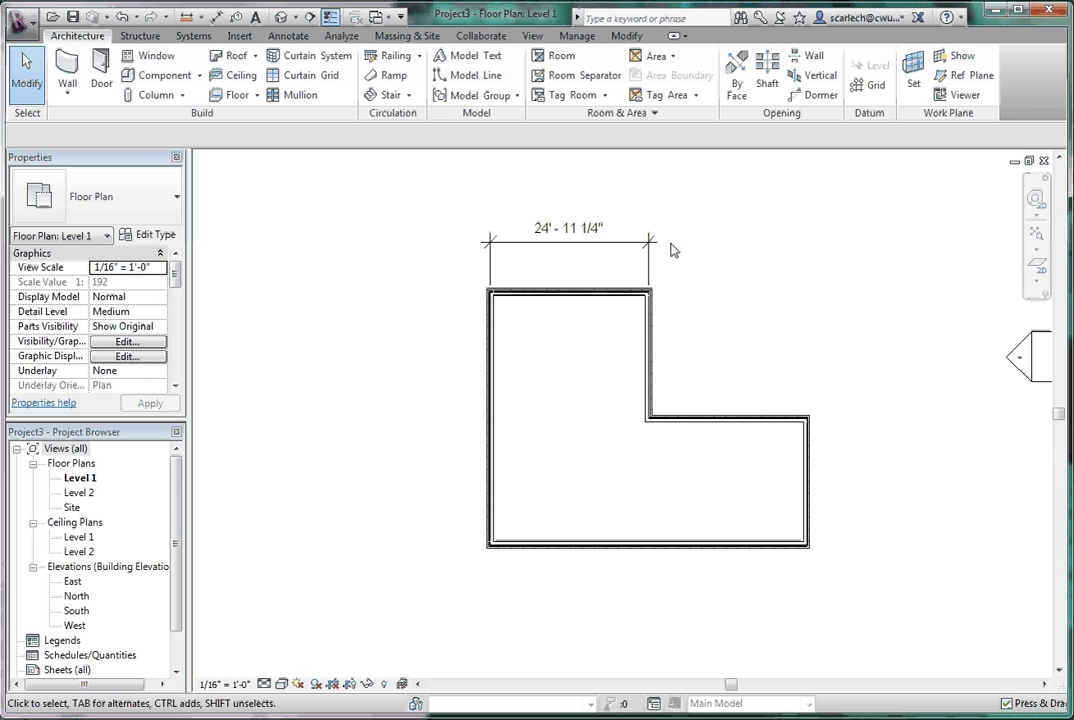
Stretch the top dimension to the right corner (49' 11 1/4") and move it below the bottom wall
{"action": "left_click", "coordinate": [489, 352]}
{"action": "left_click", "coordinate": [707, 300]}
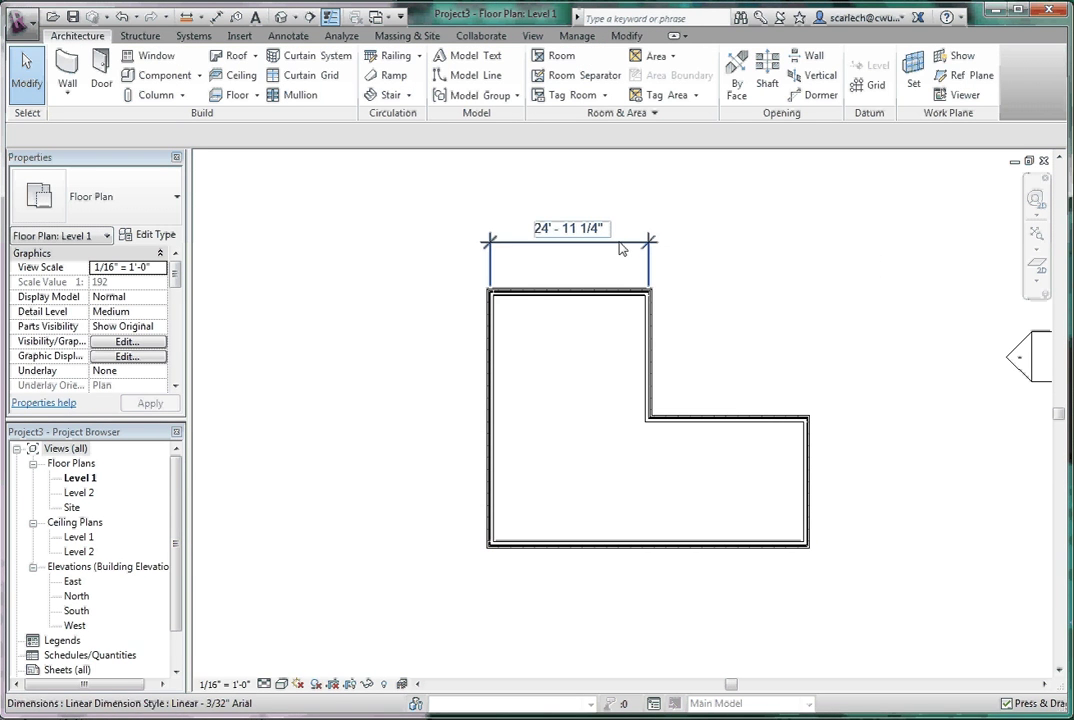
{"action": "left_click", "coordinate": [289, 36]}
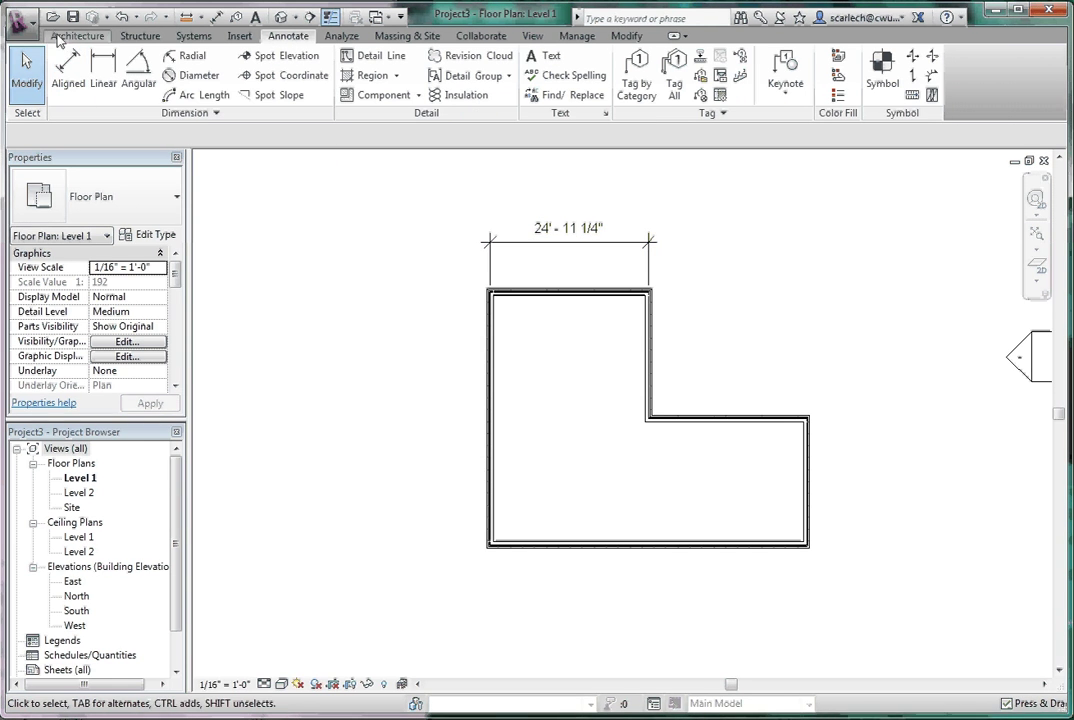
{"action": "left_click", "coordinate": [60, 37]}
{"action": "left_click", "coordinate": [566, 258]}
{"action": "left_click_drag", "start_coordinate": [649, 265], "coordinate": [806, 535]}
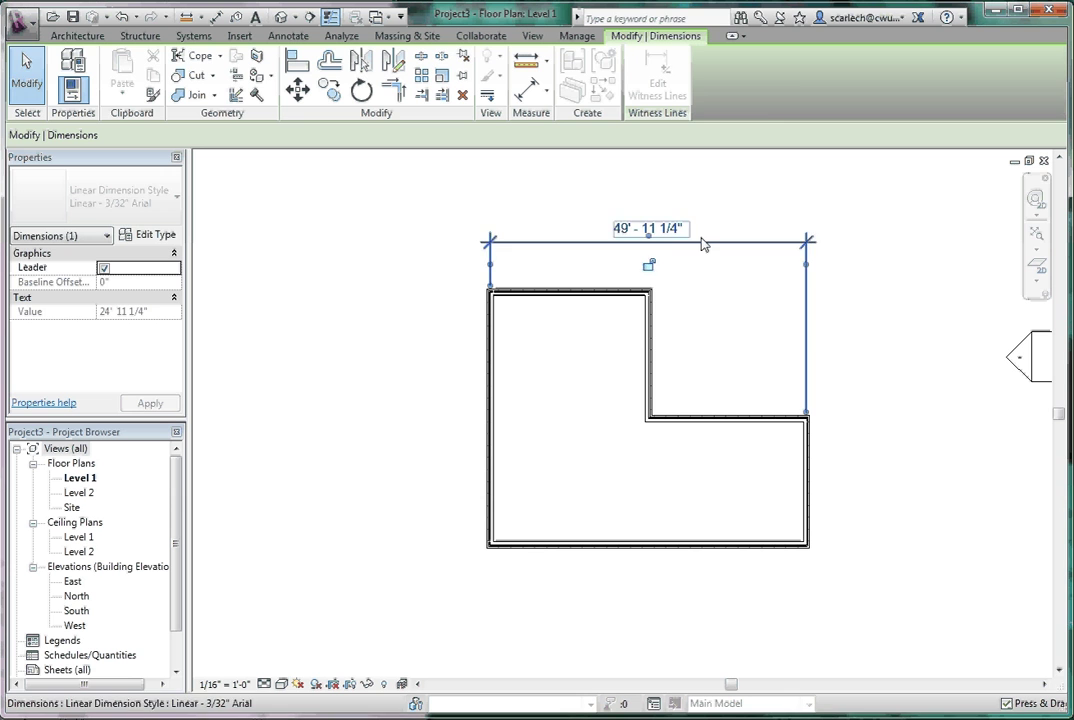
{"action": "left_click_drag", "start_coordinate": [702, 242], "coordinate": [705, 598]}
{"action": "left_click", "coordinate": [840, 582]}
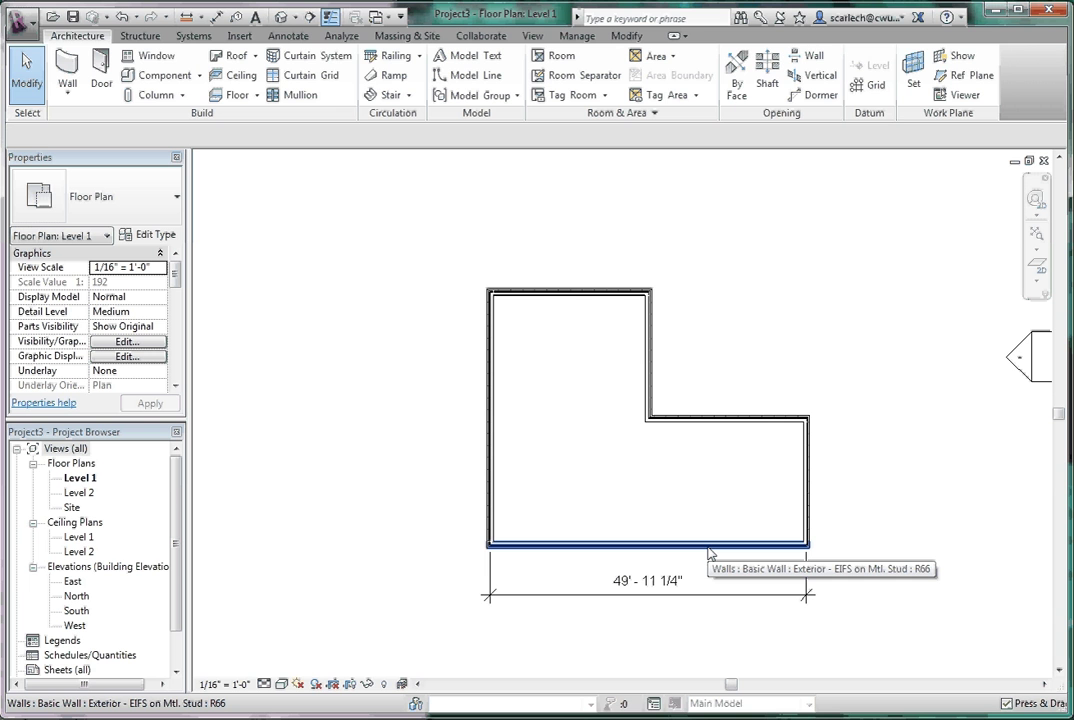
Inspect the bottom width dimension's text settings and close them without changes
{"action": "left_click", "coordinate": [676, 593]}
{"action": "left_click", "coordinate": [660, 582]}
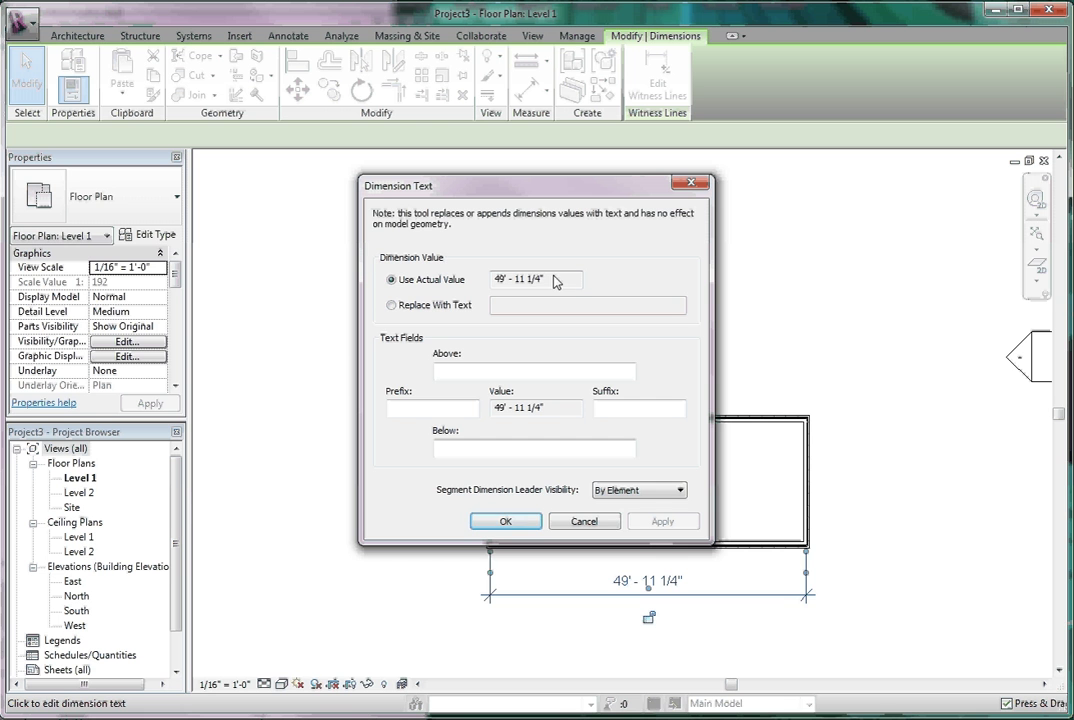
{"action": "left_click", "coordinate": [584, 521]}
{"action": "left_click", "coordinate": [784, 321]}
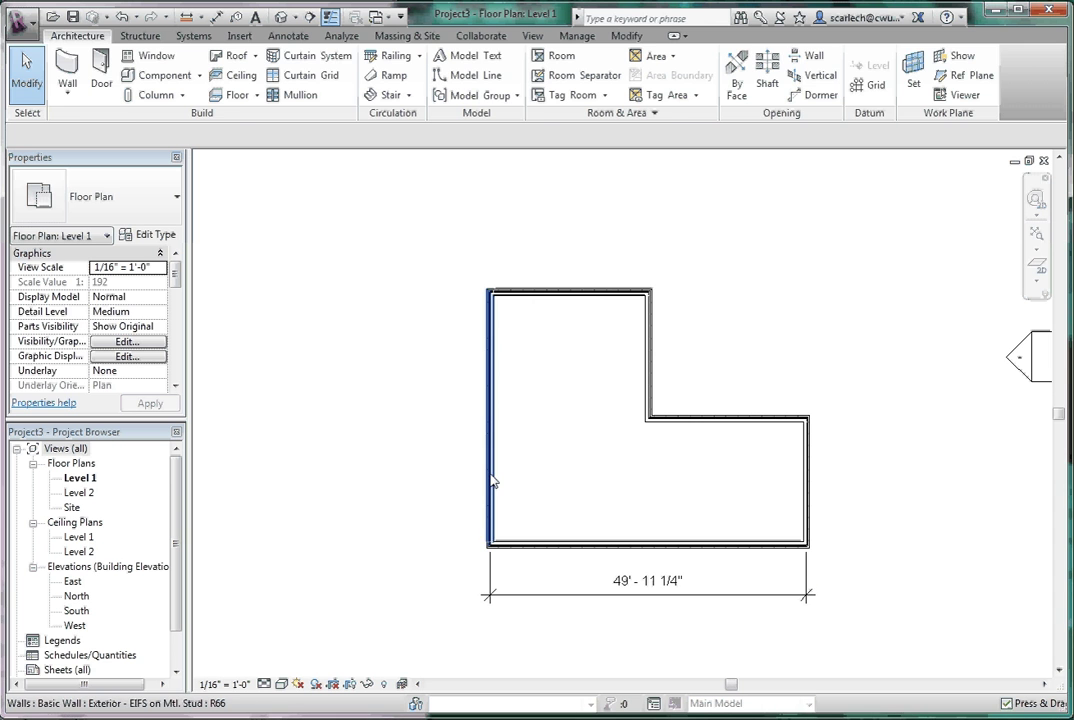
Select the left wall and edit the bottom dimension to 50' so the left wall moves
{"action": "left_click", "coordinate": [491, 480]}
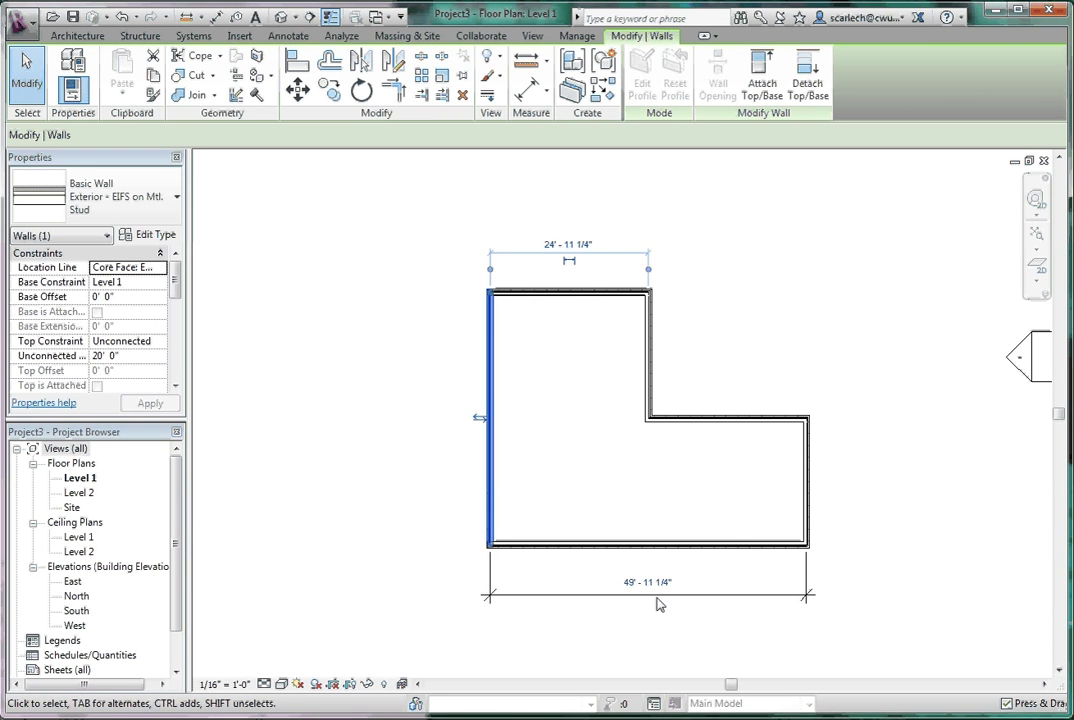
{"action": "scroll", "coordinate": [657, 590], "scroll_direction": "up", "scroll_amount": 4}
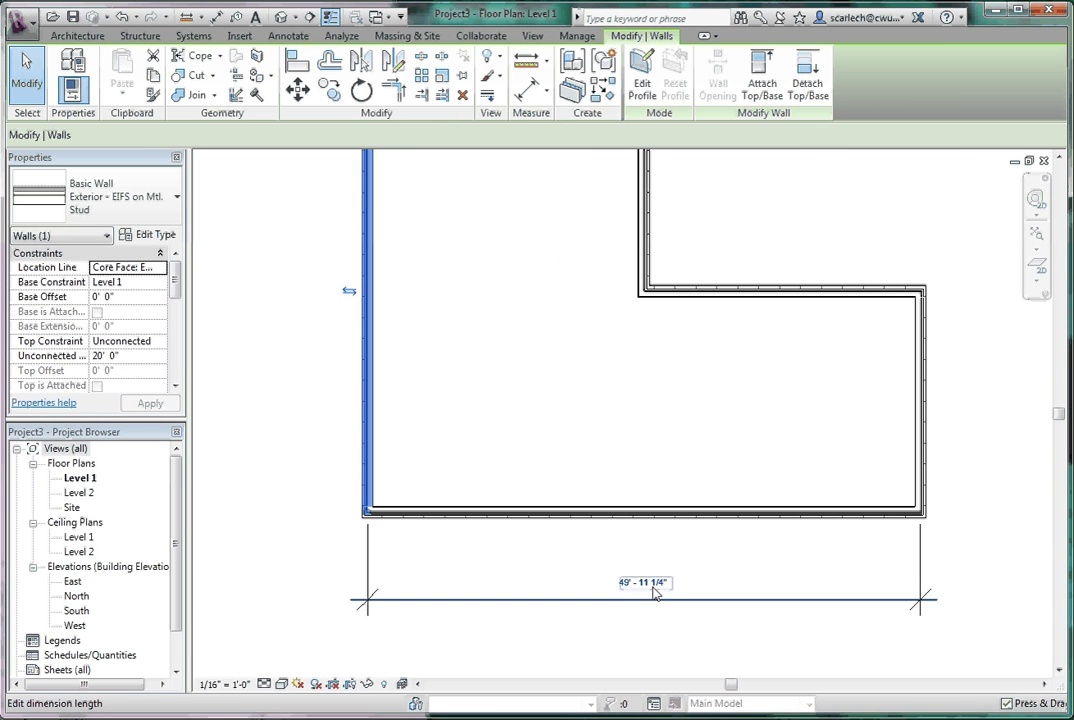
{"action": "left_click", "coordinate": [655, 590]}
{"action": "type", "text": "50' - 0"}
{"action": "key", "text": "Return"}
{"action": "left_click", "coordinate": [688, 634]}
{"action": "scroll", "coordinate": [700, 630], "scroll_direction": "up", "scroll_amount": 2}
{"action": "scroll", "coordinate": [530, 422], "scroll_direction": "down", "scroll_amount": 5}
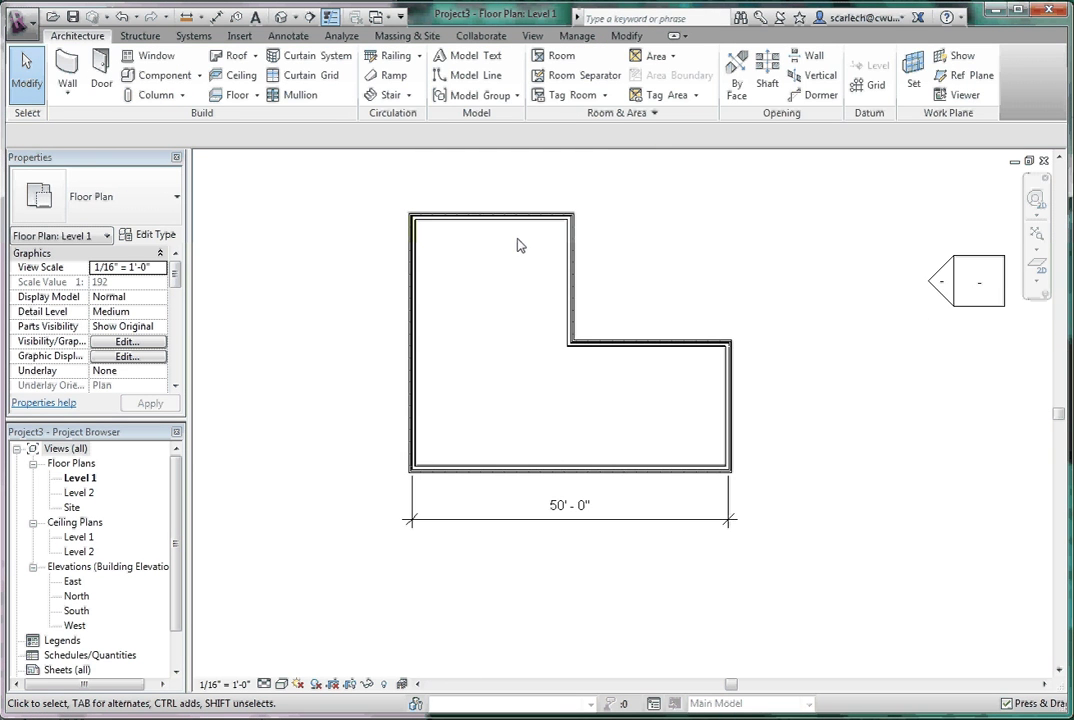
{"action": "scroll", "coordinate": [518, 245], "scroll_direction": "up", "scroll_amount": 1}
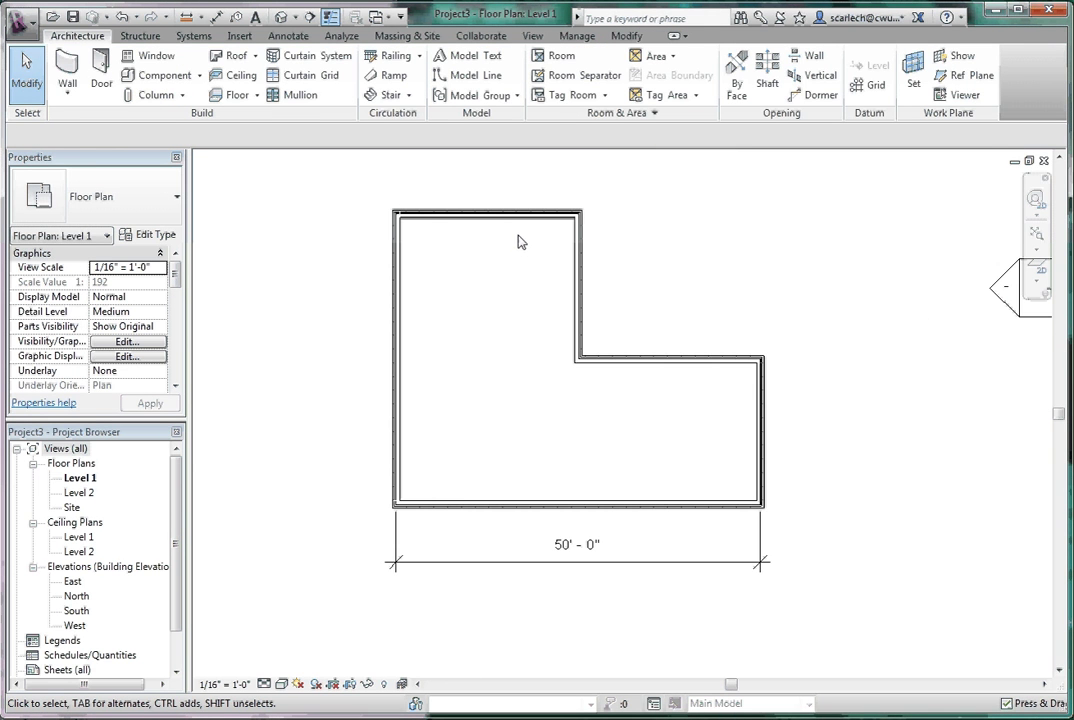
Drag the right wall outward as a test, then undo back to 50'
{"action": "left_click", "coordinate": [767, 442]}
{"action": "left_click_drag", "start_coordinate": [770, 438], "coordinate": [807, 446]}
{"action": "left_click", "coordinate": [646, 598]}
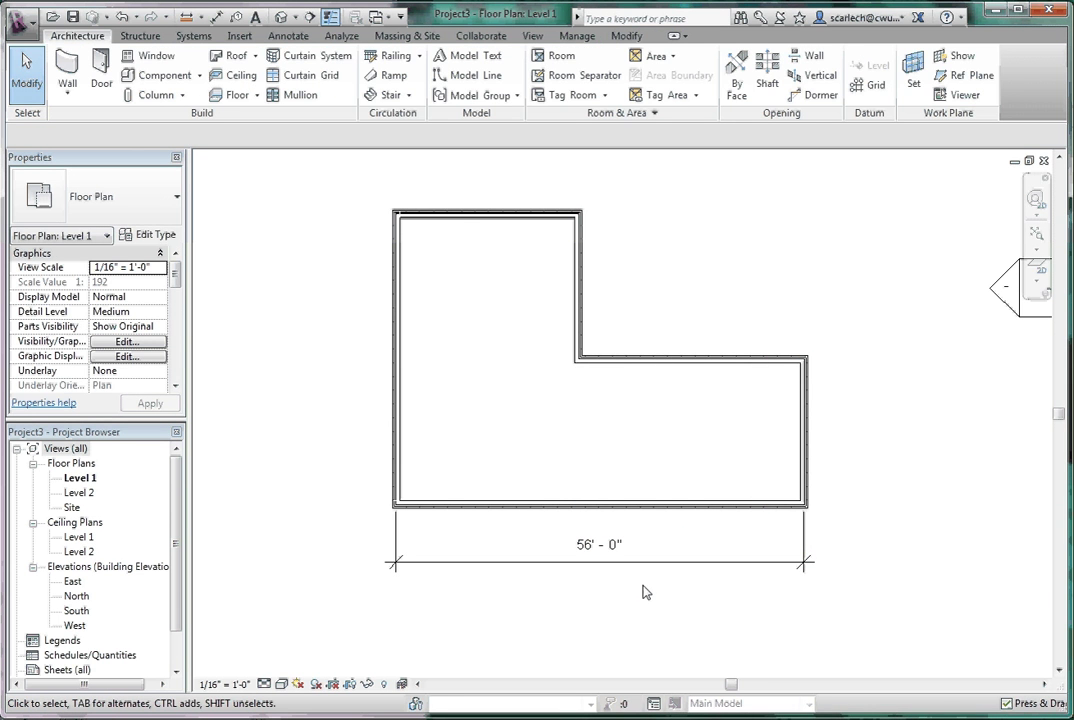
{"action": "key", "text": "ctrl+z"}
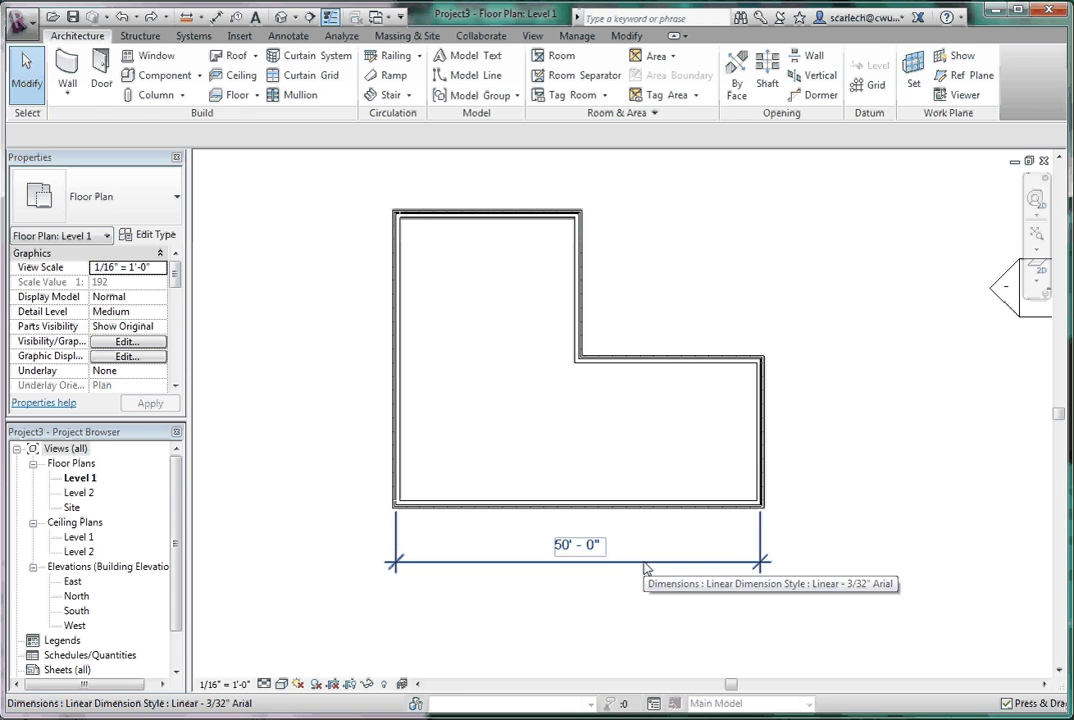
Lock the 50' overall width dimension with its padlock
{"action": "left_click", "coordinate": [645, 566]}
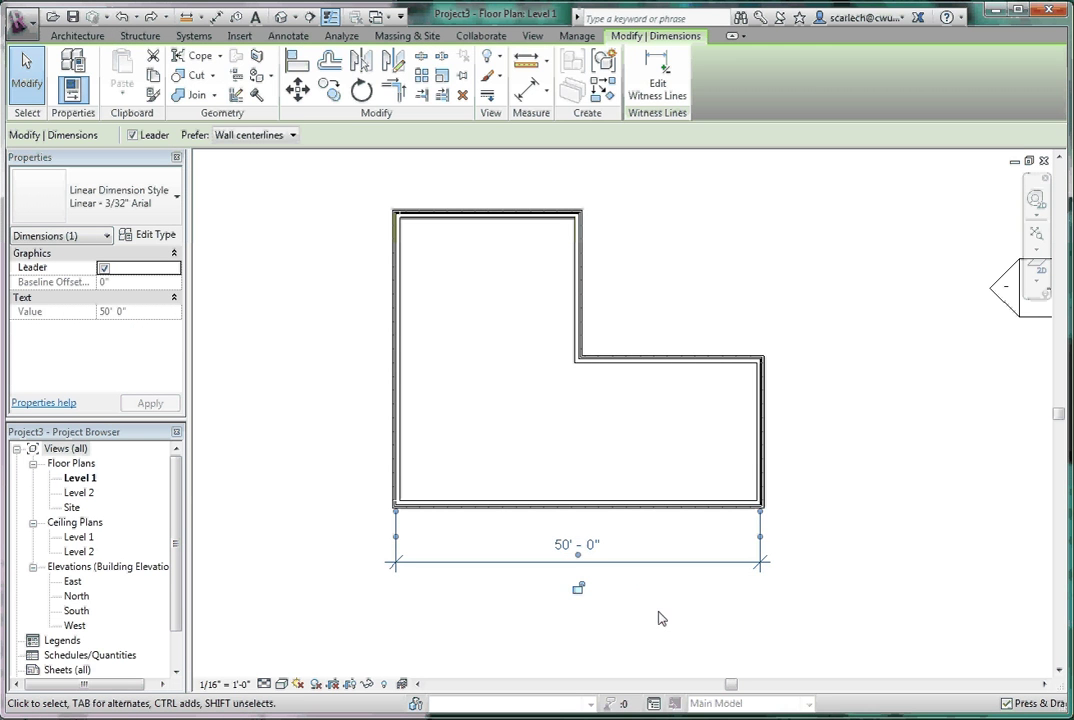
{"action": "left_click", "coordinate": [577, 590]}
{"action": "left_click", "coordinate": [638, 605]}
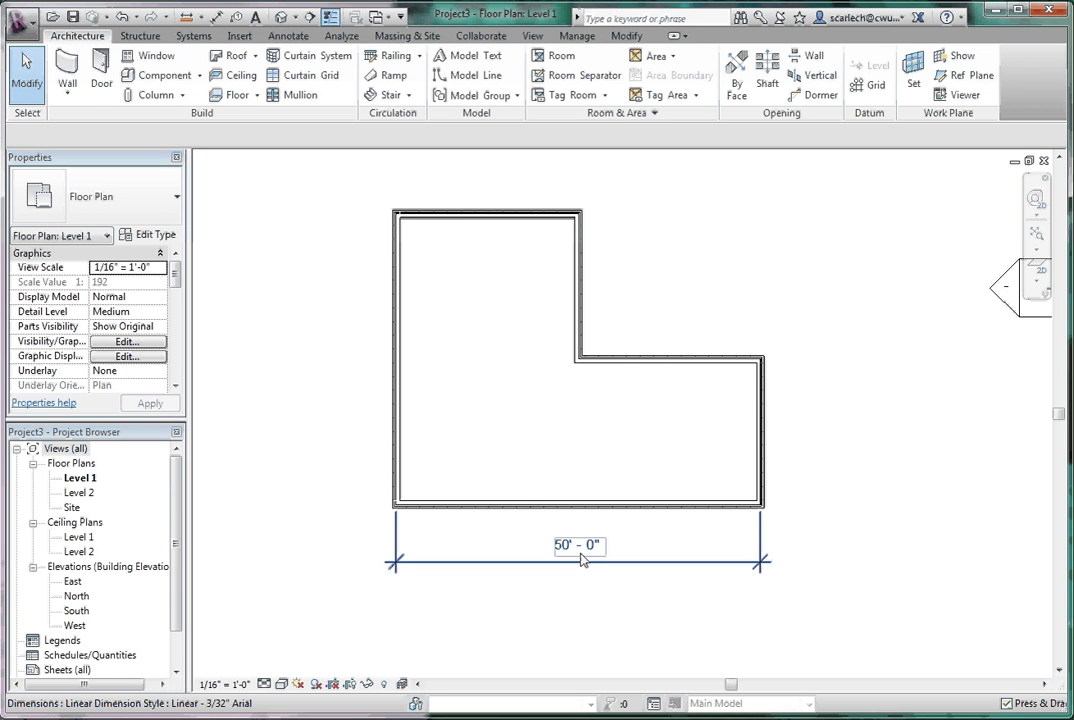
{"action": "left_click", "coordinate": [603, 567]}
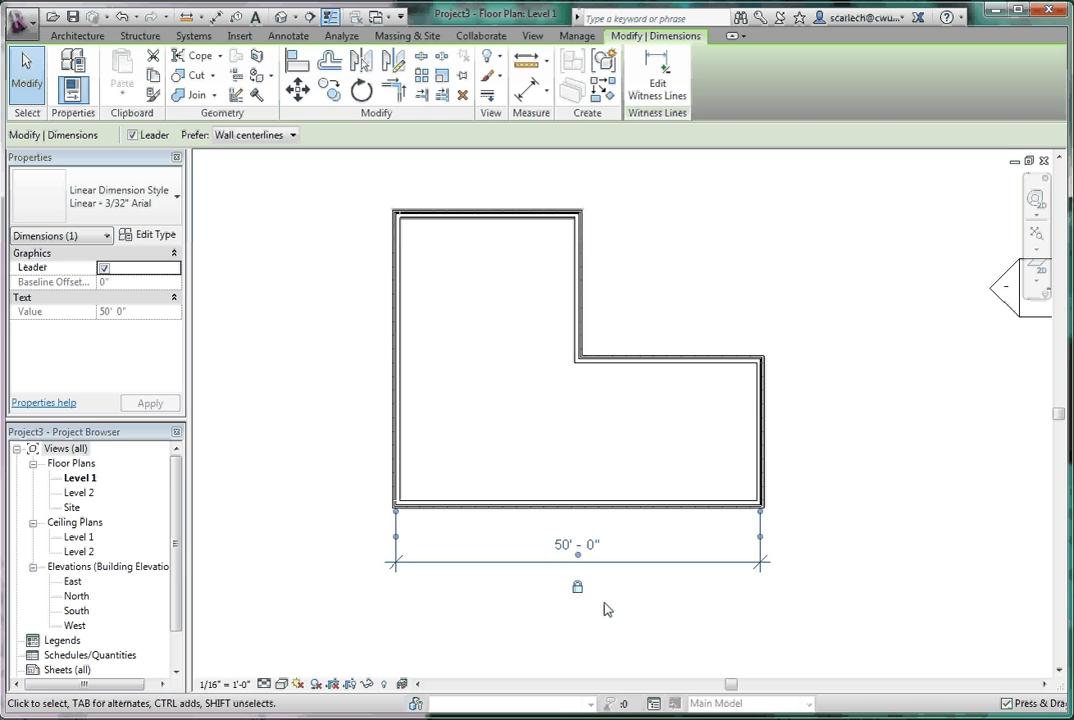
{"action": "left_click", "coordinate": [606, 607]}
Move the right wall to confirm the left wall follows, keeping 50'
{"action": "left_click", "coordinate": [761, 445]}
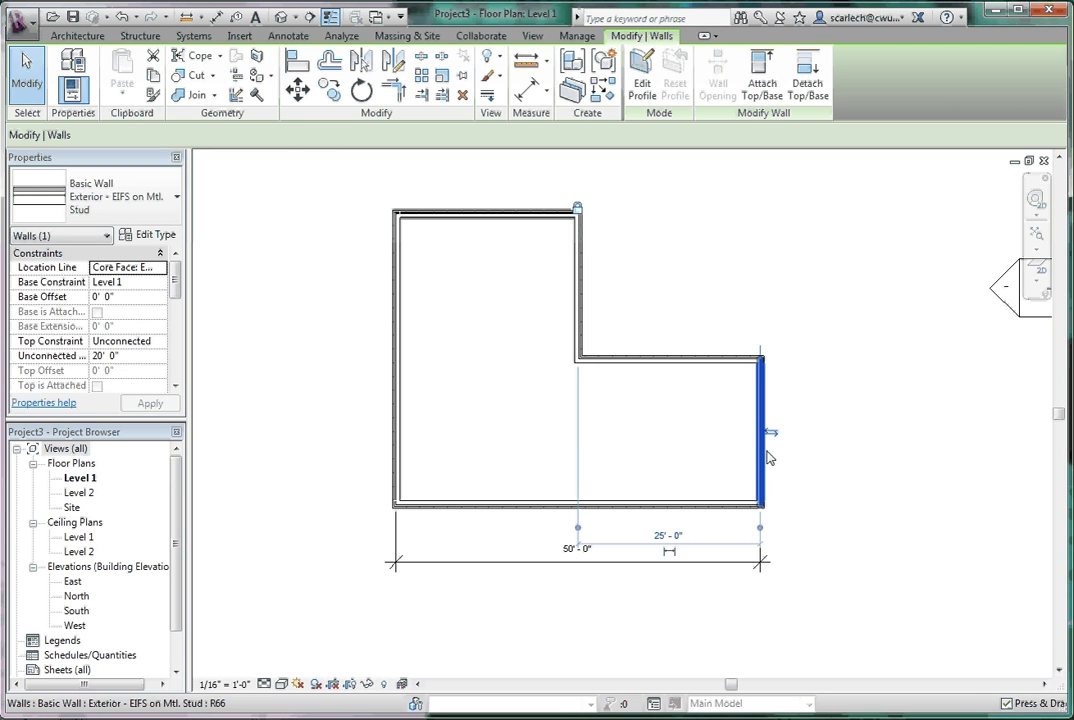
{"action": "mouse_move", "coordinate": [770, 440]}
{"action": "left_mouse_down"}
{"action": "mouse_move", "coordinate": [795, 451]}
{"action": "mouse_move", "coordinate": [733, 483]}
{"action": "mouse_move", "coordinate": [740, 460]}
{"action": "mouse_move", "coordinate": [781, 458]}
{"action": "left_mouse_up"}
{"action": "left_click", "coordinate": [750, 568]}
{"action": "left_click", "coordinate": [788, 472]}
{"action": "left_click", "coordinate": [840, 497]}
{"action": "left_click", "coordinate": [834, 490]}
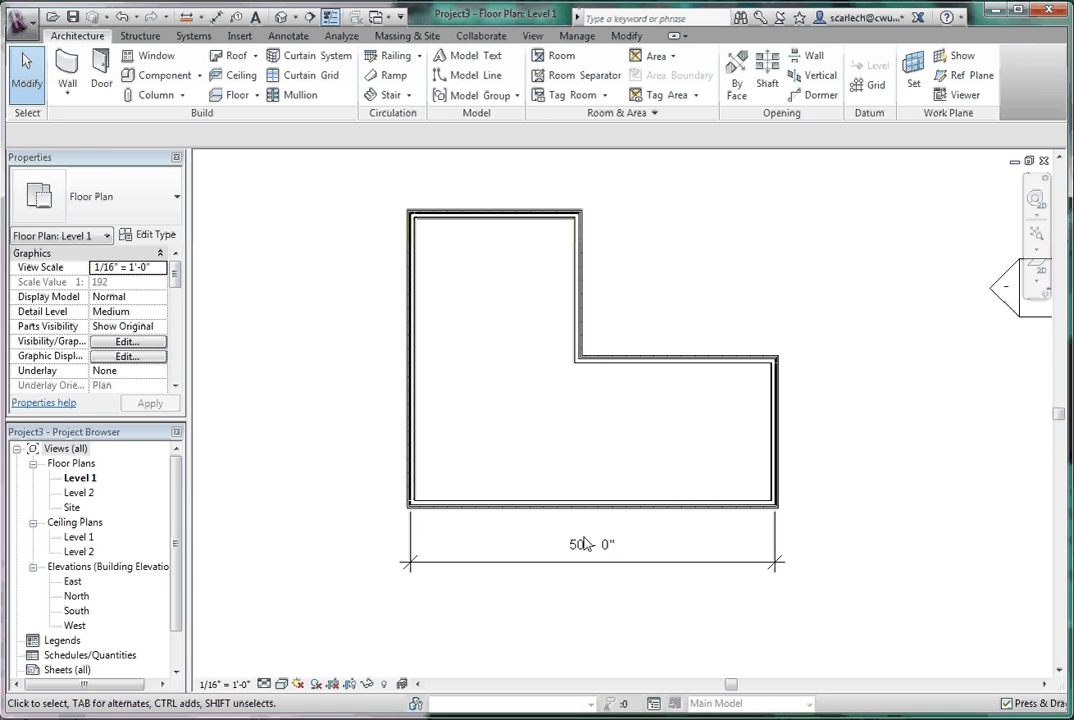
Make the top wall's temporary dimension permanent, left of the walls, reaching the bottom wall
{"action": "left_click", "coordinate": [492, 222]}
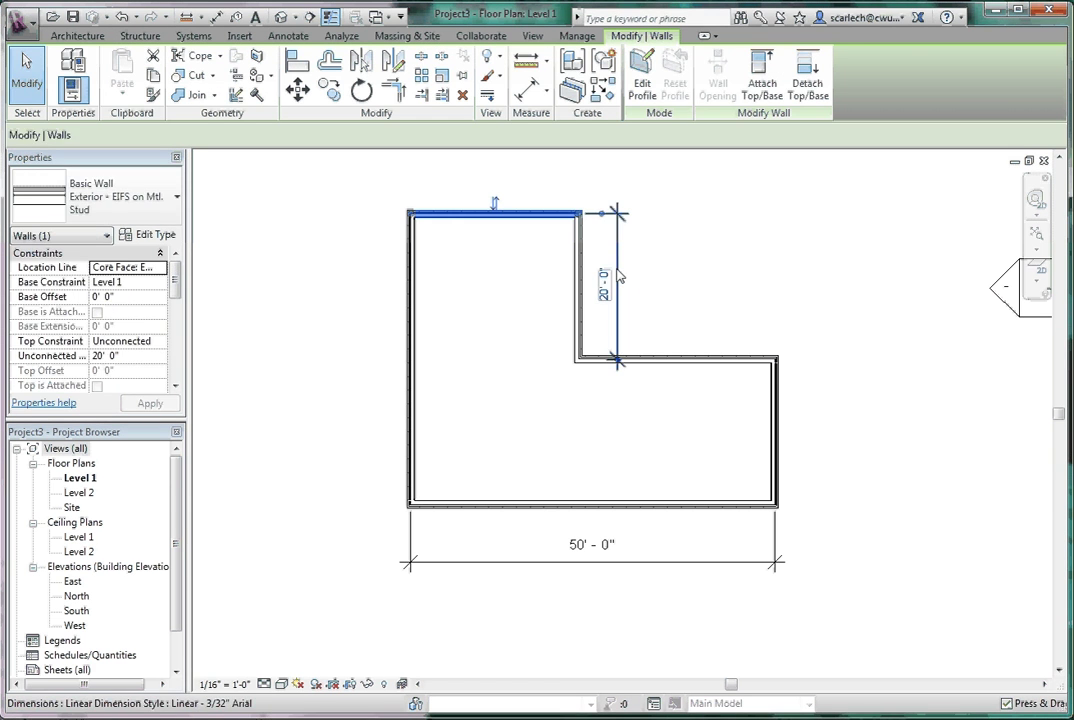
{"action": "left_click", "coordinate": [617, 290]}
{"action": "left_click_drag", "start_coordinate": [617, 300], "coordinate": [395, 368]}
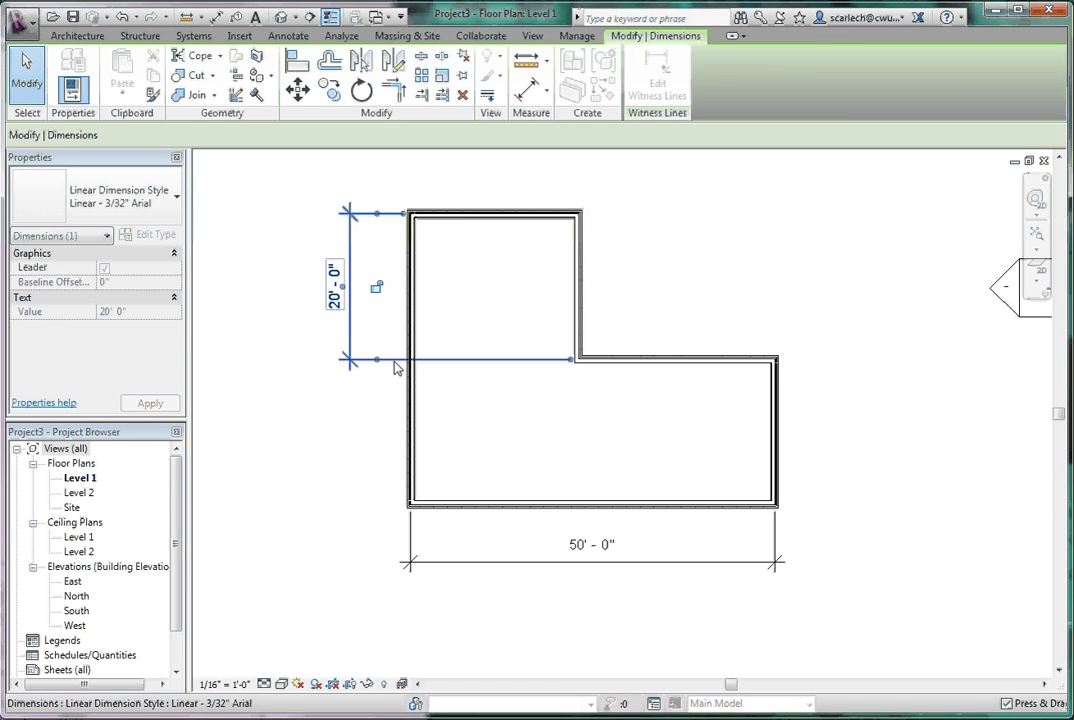
{"action": "left_click_drag", "start_coordinate": [450, 515], "coordinate": [448, 510]}
{"action": "left_click", "coordinate": [549, 185]}
Change the 39'-11 1/4" left-side depth dimension to 40'
{"action": "left_click", "coordinate": [510, 215]}
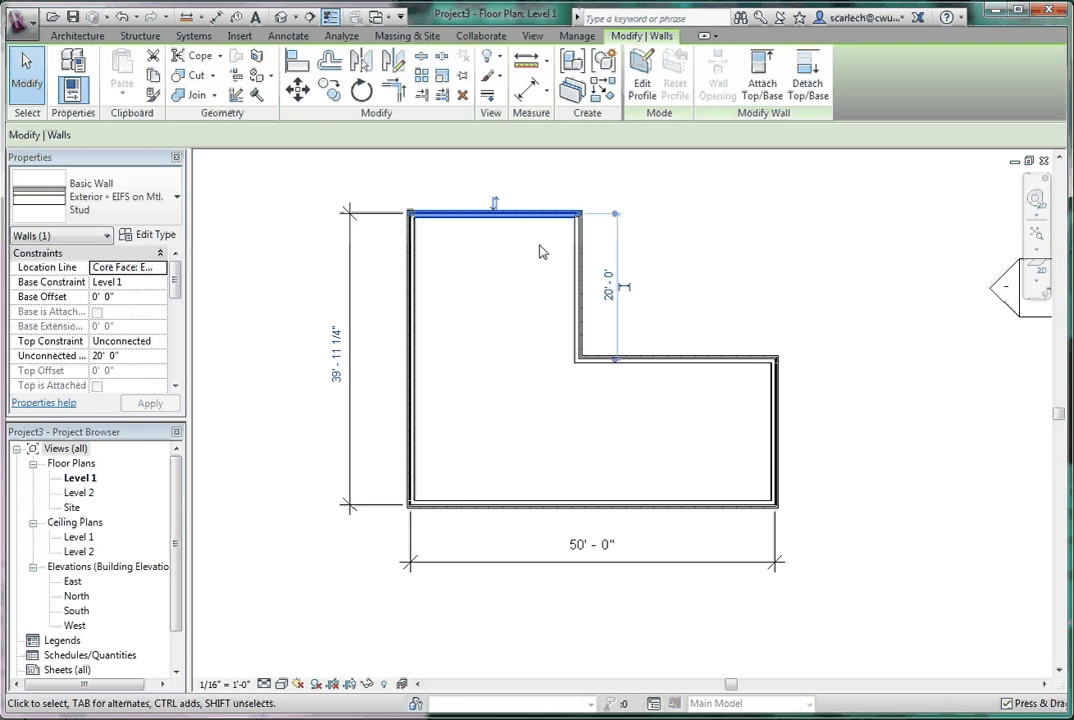
{"action": "left_click", "coordinate": [338, 356]}
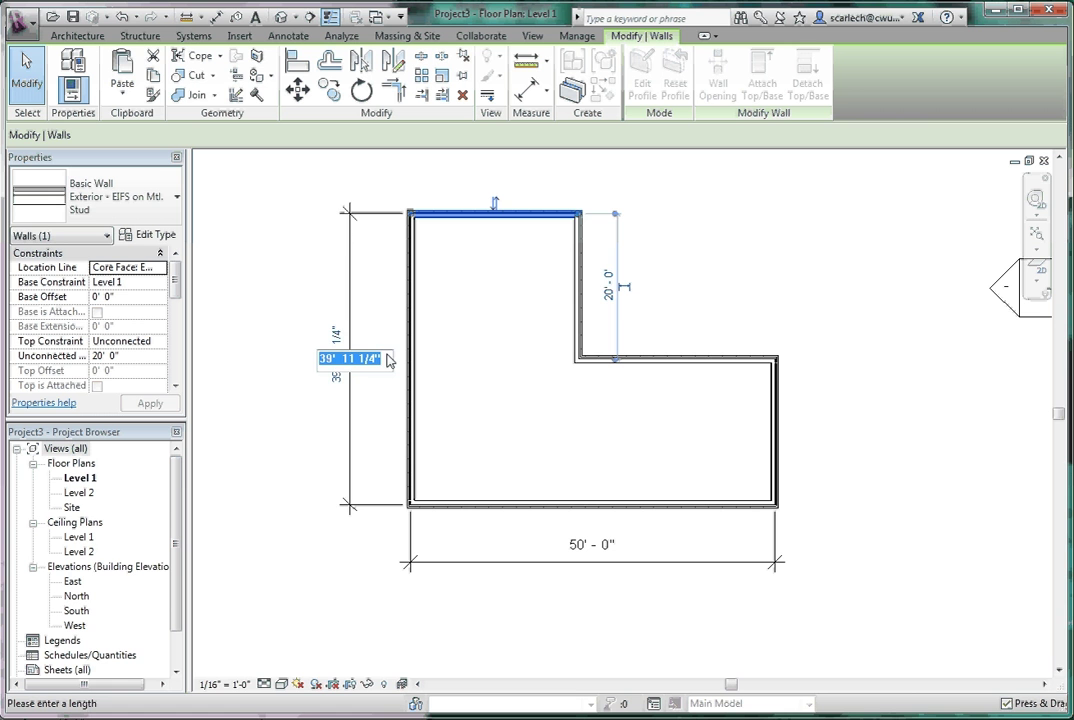
{"action": "type", "text": "40"}
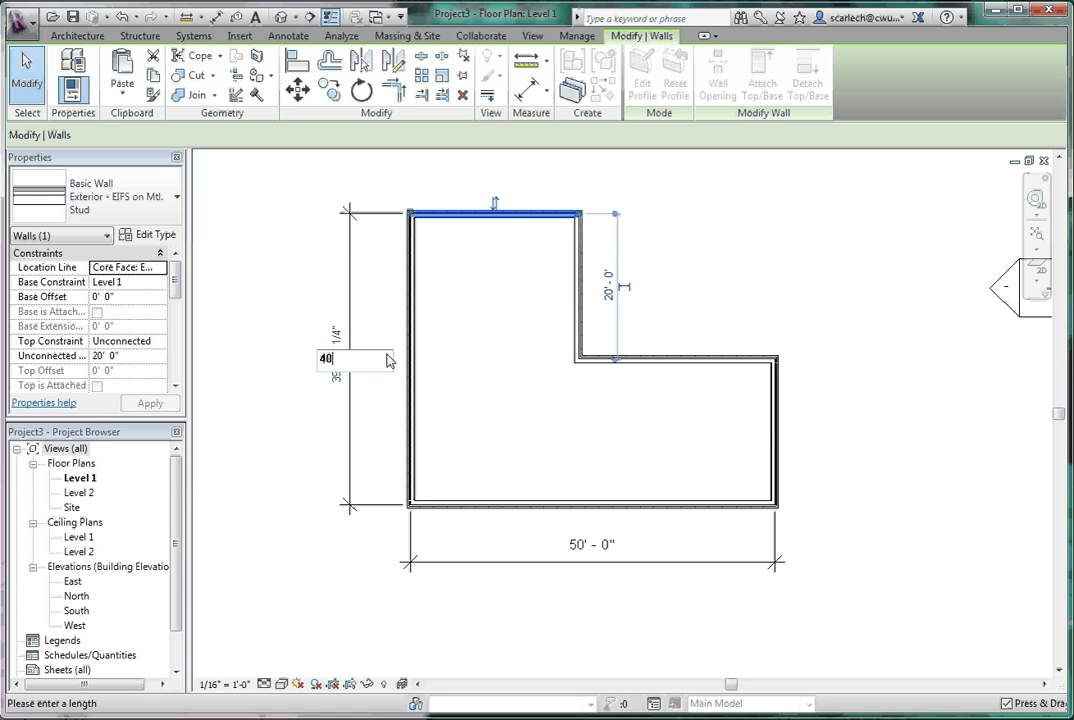
{"action": "key", "text": "Return"}
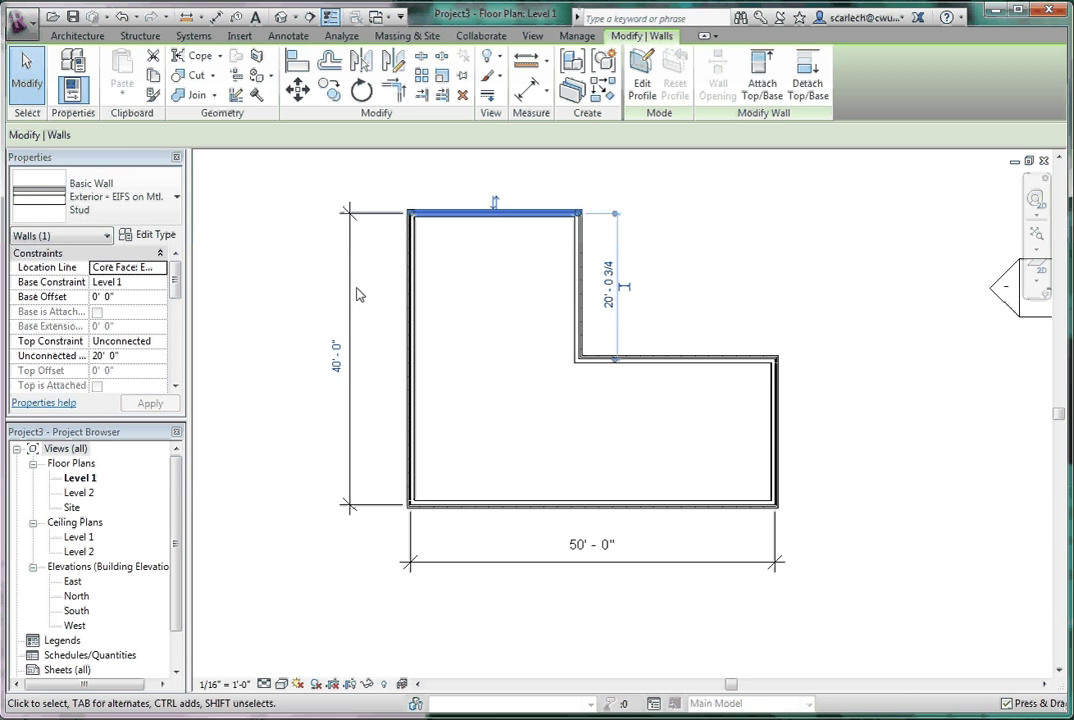
{"action": "left_click", "coordinate": [360, 291]}
{"action": "left_click", "coordinate": [679, 270]}
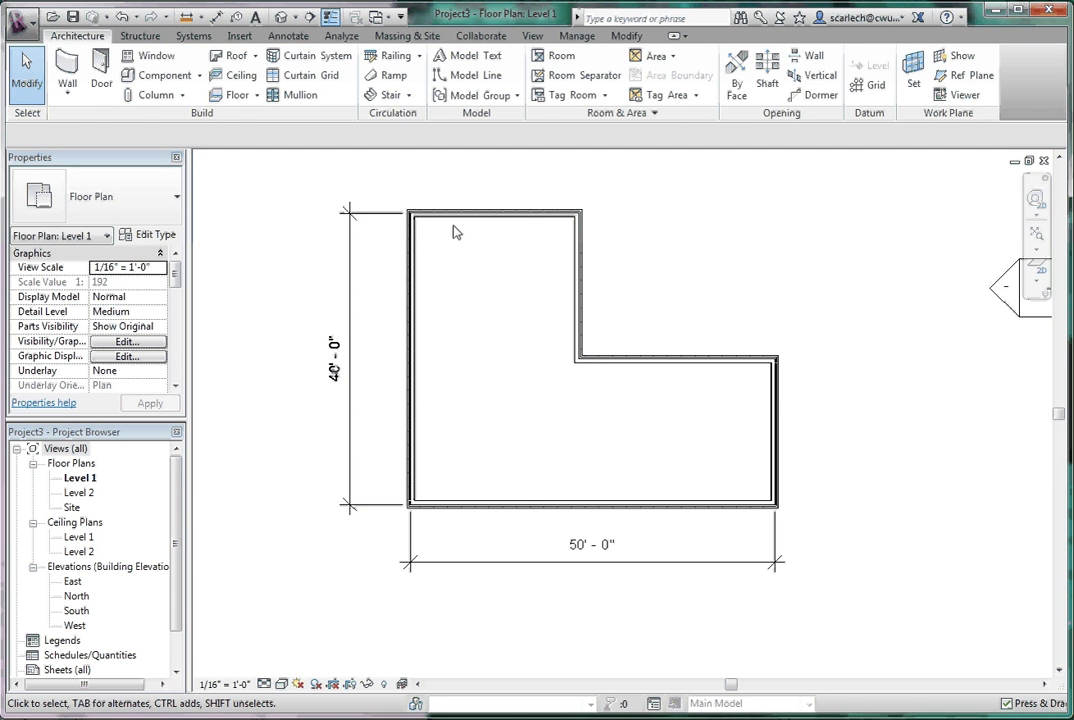
Make the inner vertical wall's 23'/27' dimension permanent and place it above the building
{"action": "left_click", "coordinate": [582, 305]}
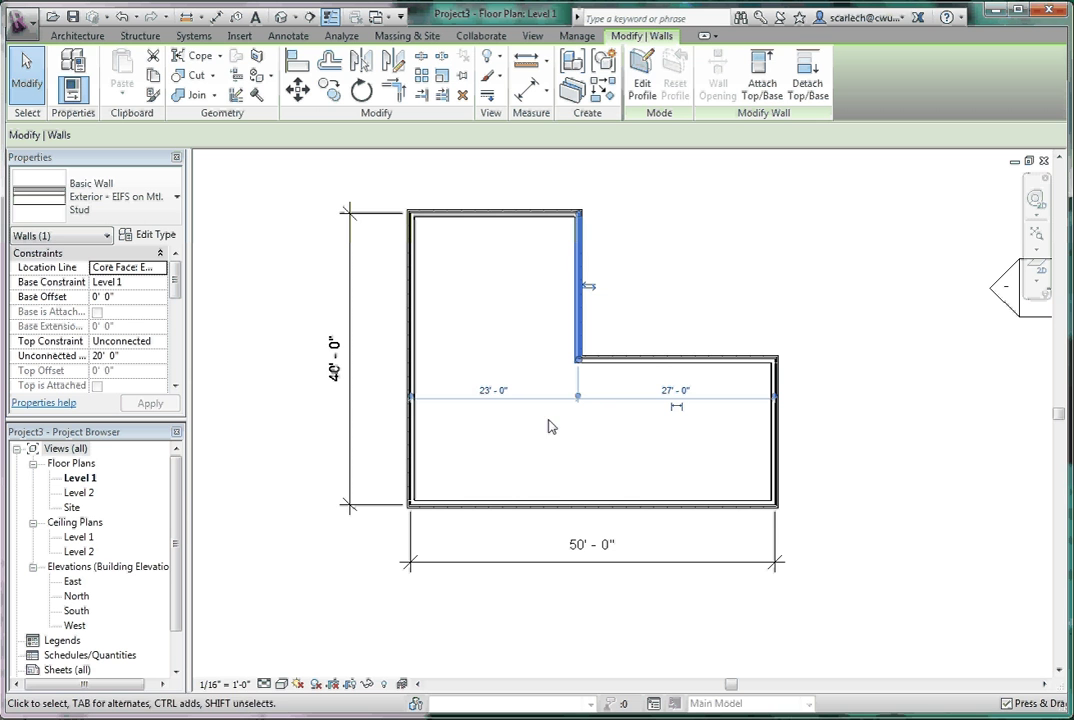
{"action": "left_click", "coordinate": [677, 410]}
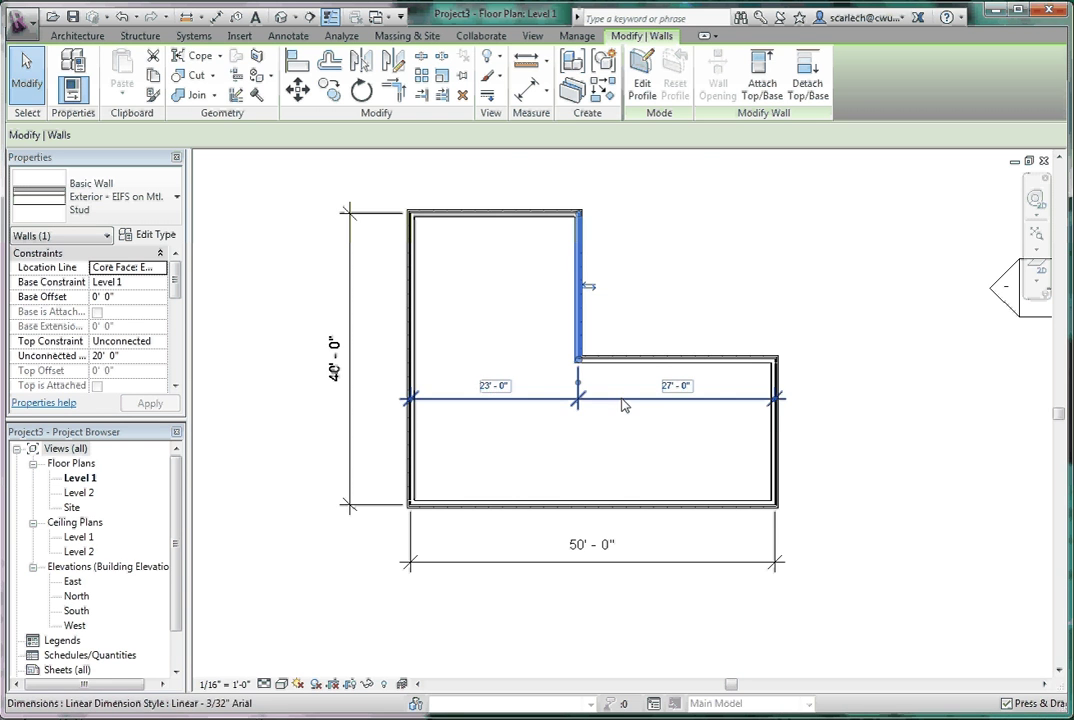
{"action": "left_click_drag", "start_coordinate": [622, 405], "coordinate": [618, 183]}
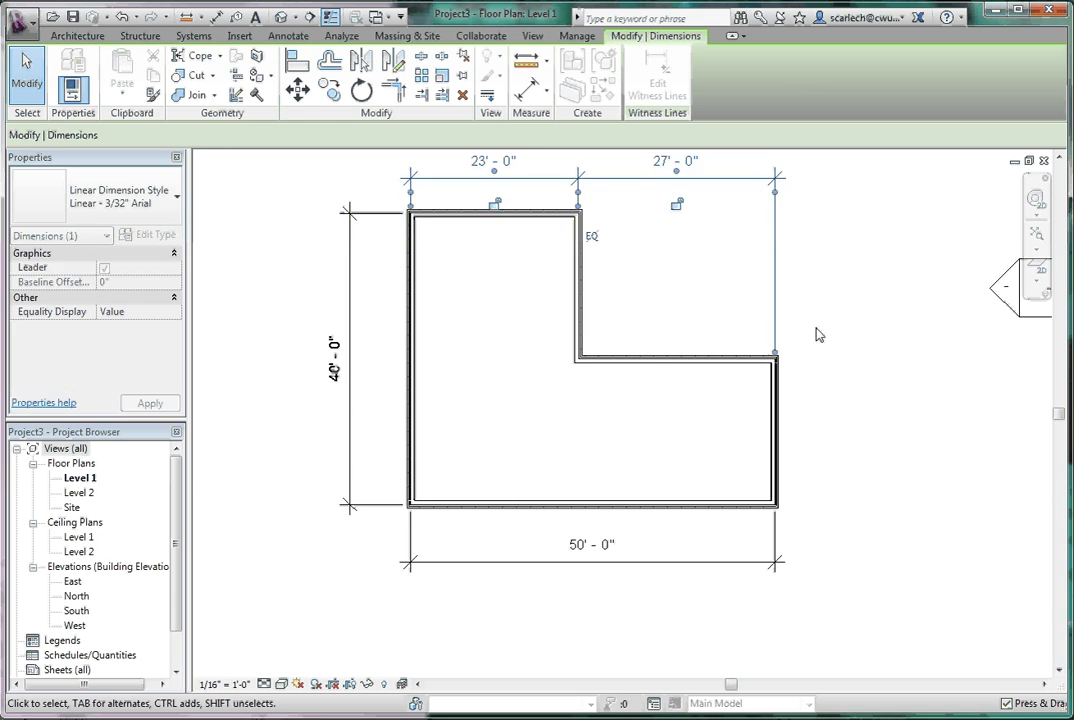
{"action": "scroll", "coordinate": [774, 376], "scroll_direction": "up", "scroll_amount": 2}
{"action": "scroll", "coordinate": [712, 302], "scroll_direction": "down", "scroll_amount": 4}
{"action": "scroll", "coordinate": [697, 295], "scroll_direction": "up", "scroll_amount": 3}
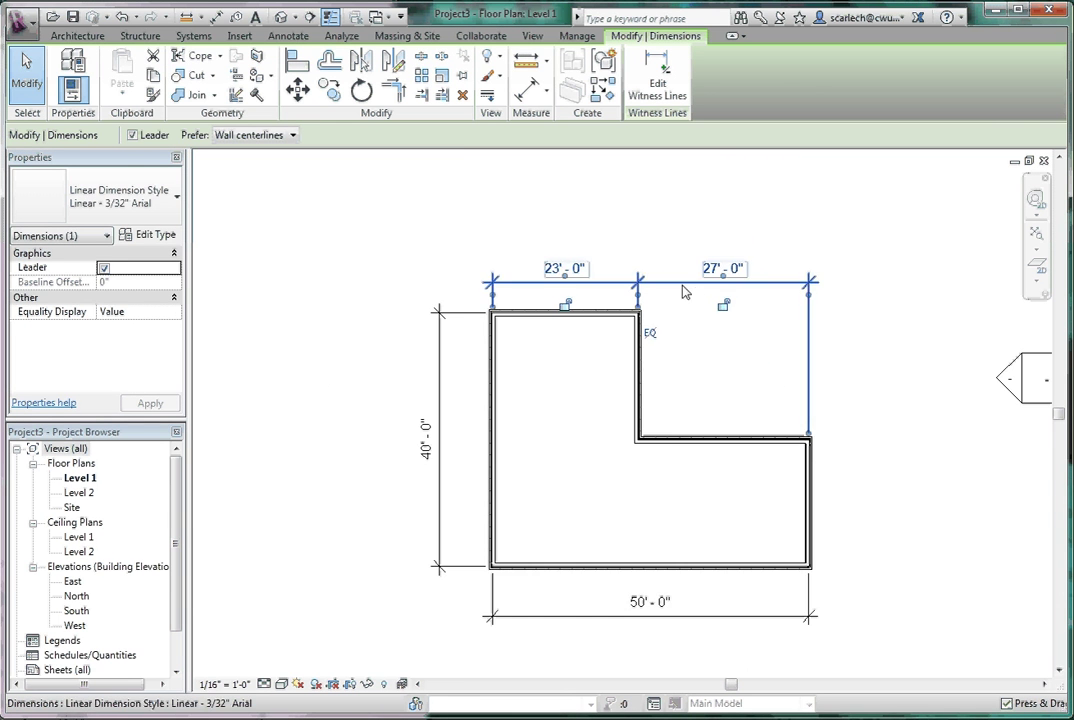
{"action": "scroll", "coordinate": [683, 292], "scroll_direction": "up", "scroll_amount": 1}
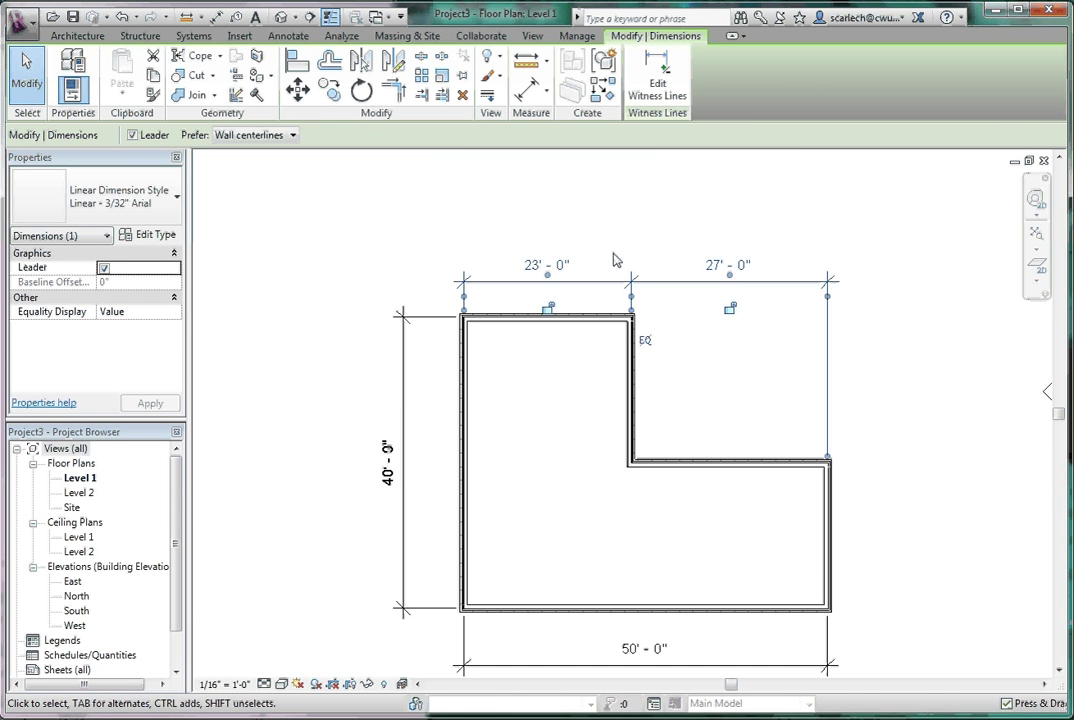
{"action": "left_click", "coordinate": [709, 357]}
Edit the 23' distance to 22', moving the inner vertical wall
{"action": "left_click", "coordinate": [633, 410]}
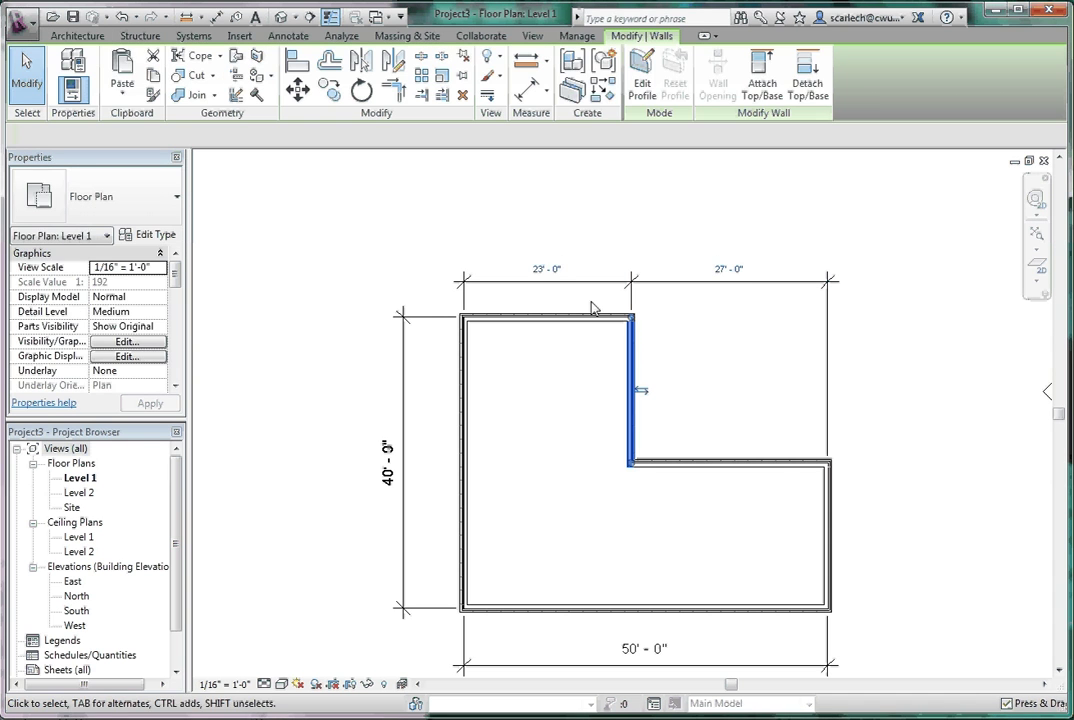
{"action": "left_click", "coordinate": [562, 270]}
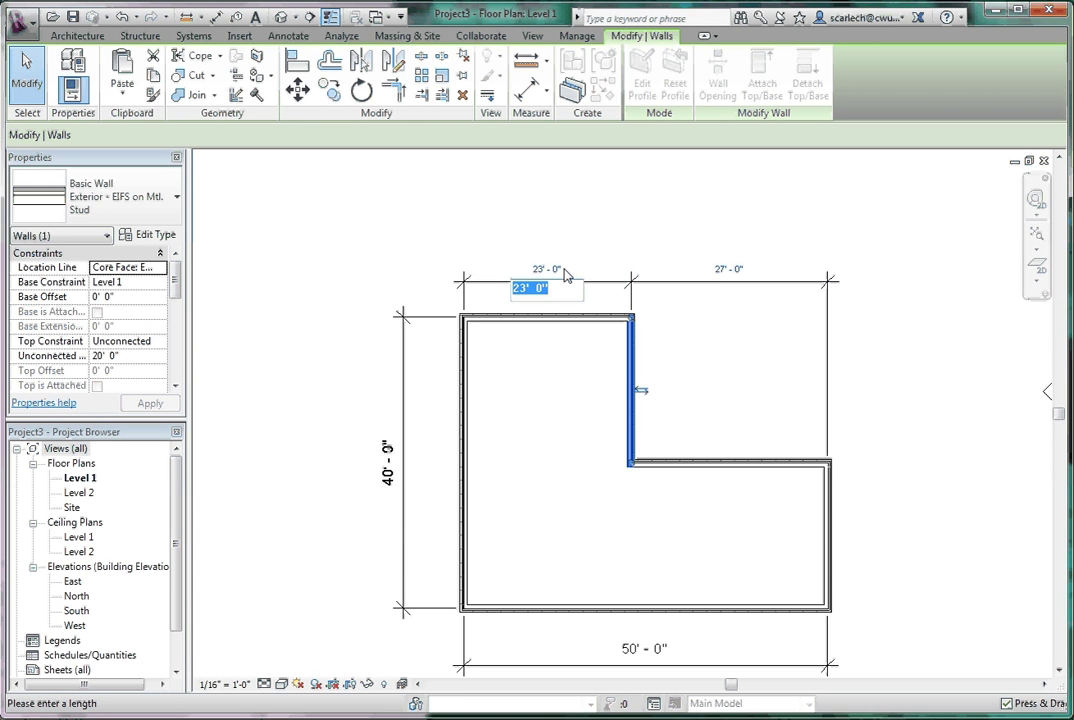
{"action": "type", "text": "22"}
{"action": "key", "text": "Return"}
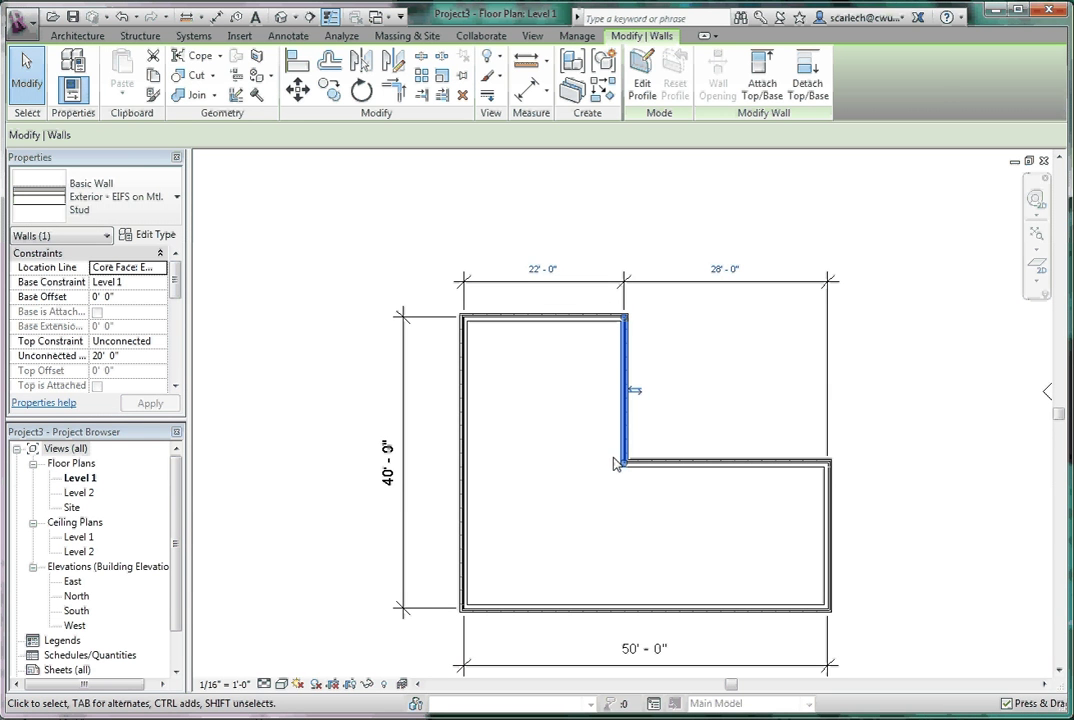
{"action": "left_click", "coordinate": [731, 324]}
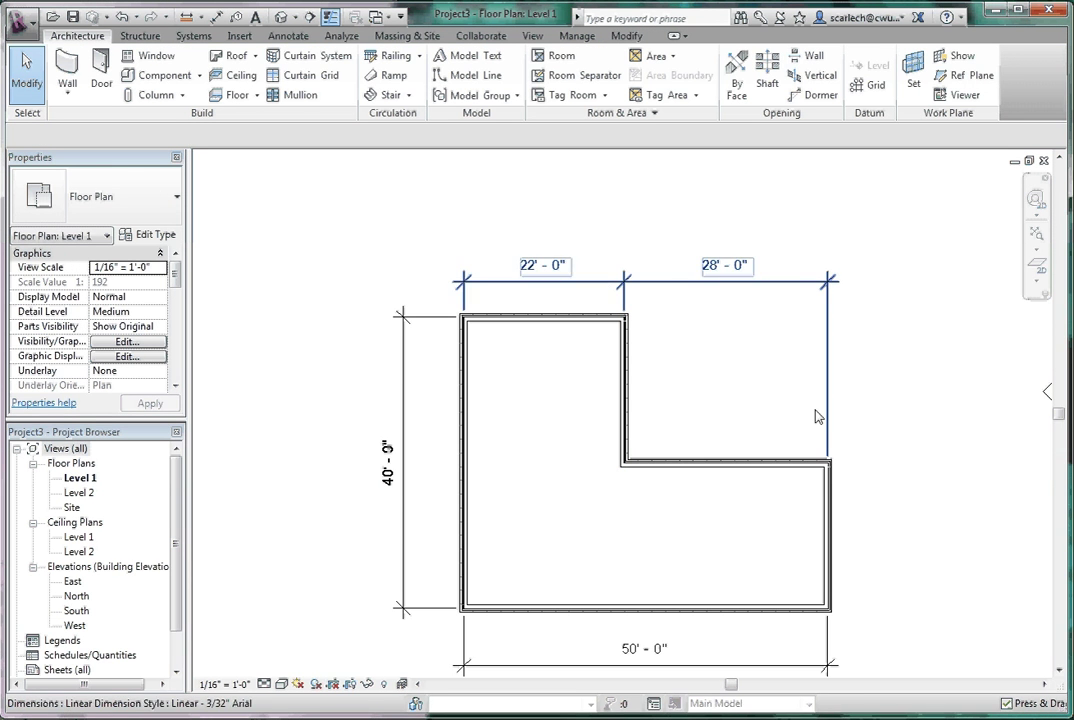
Make the inner horizontal wall's right-side depth dimensions permanent
{"action": "scroll", "coordinate": [640, 288], "scroll_direction": "up", "scroll_amount": 1}
{"action": "scroll", "coordinate": [667, 418], "scroll_direction": "down", "scroll_amount": 2}
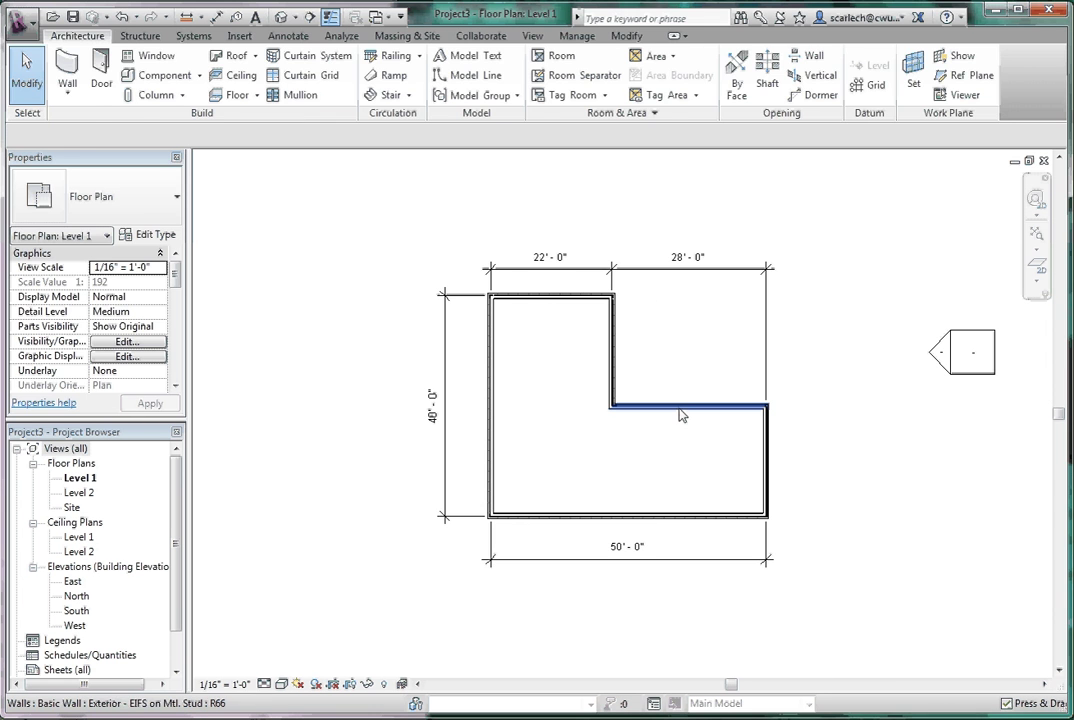
{"action": "left_click", "coordinate": [668, 406]}
{"action": "left_click", "coordinate": [789, 453]}
{"action": "left_click", "coordinate": [769, 451]}
{"action": "left_click", "coordinate": [866, 436]}
{"action": "left_click", "coordinate": [700, 406]}
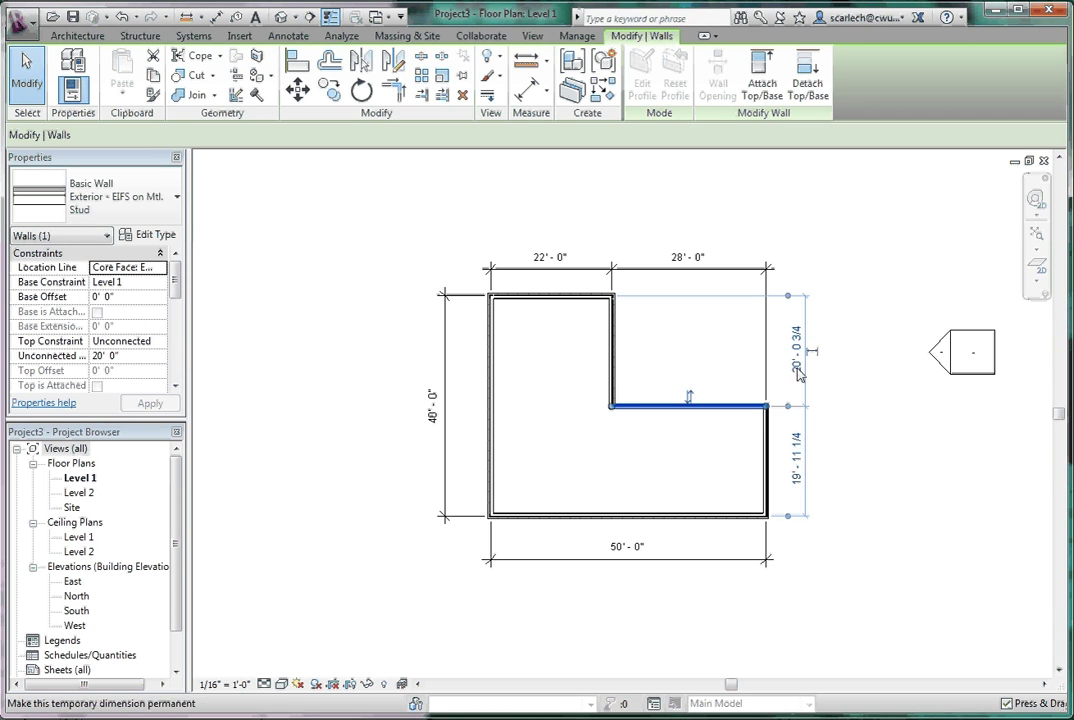
{"action": "left_click", "coordinate": [818, 357]}
{"action": "left_click", "coordinate": [837, 367]}
{"action": "left_click", "coordinate": [806, 390]}
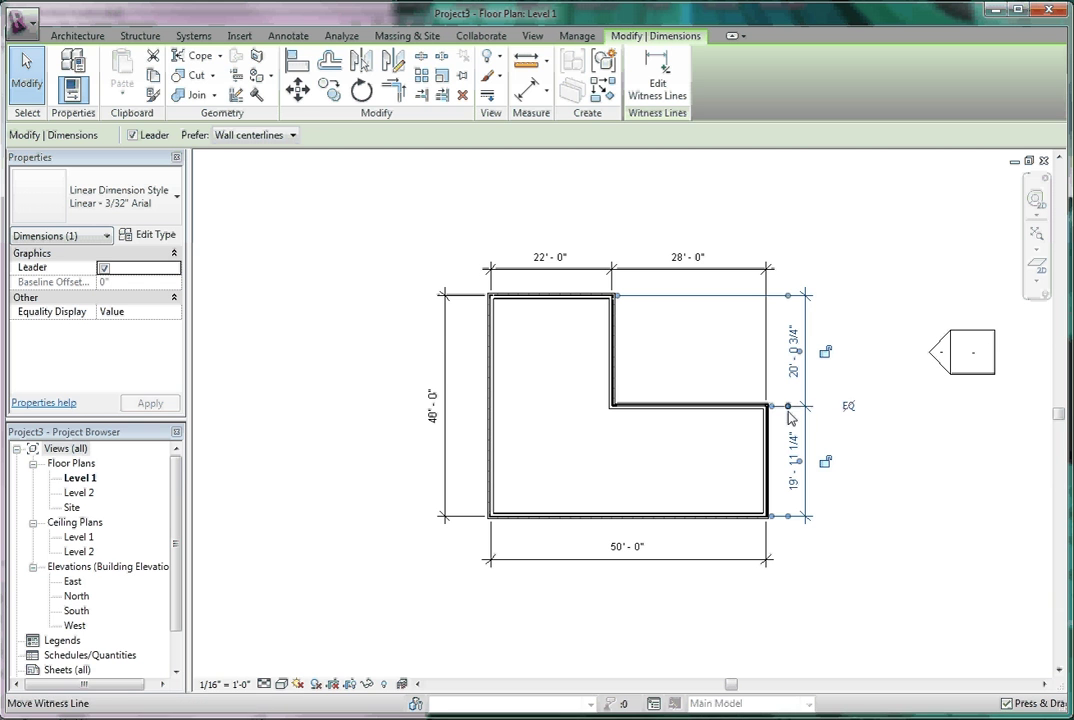
Set the inner horizontal wall's distance from the top to 20'
{"action": "left_click", "coordinate": [904, 432]}
{"action": "left_click", "coordinate": [712, 407]}
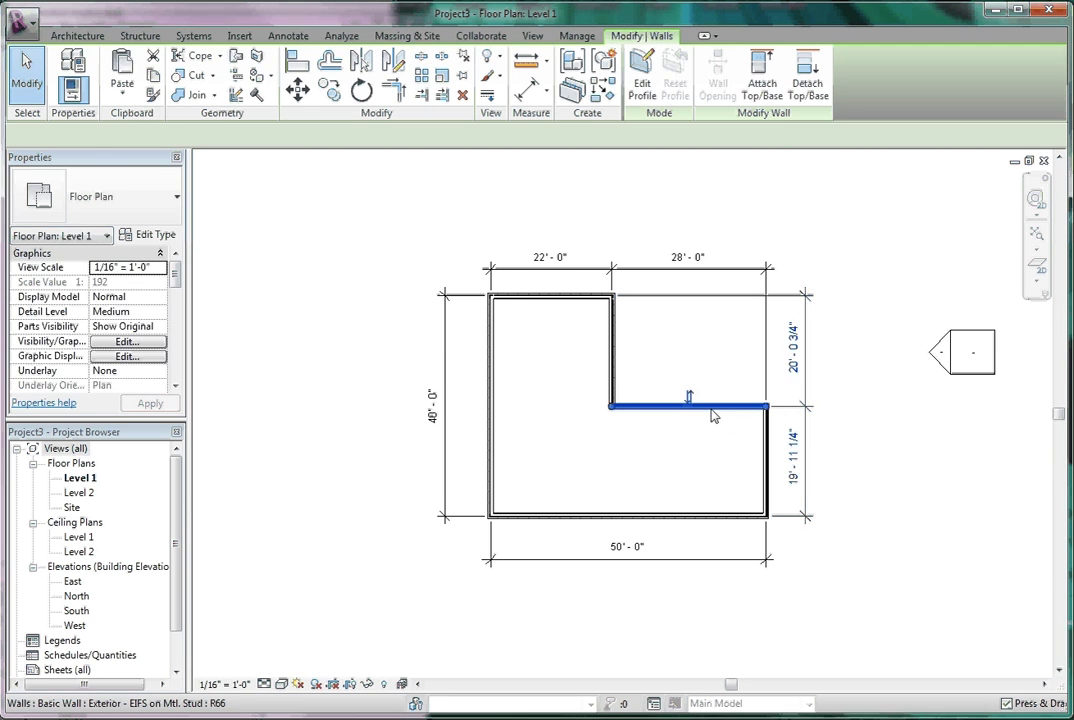
{"action": "left_click", "coordinate": [798, 366]}
{"action": "type", "text": "20"}
{"action": "key", "text": "Return"}
{"action": "left_click", "coordinate": [866, 388]}
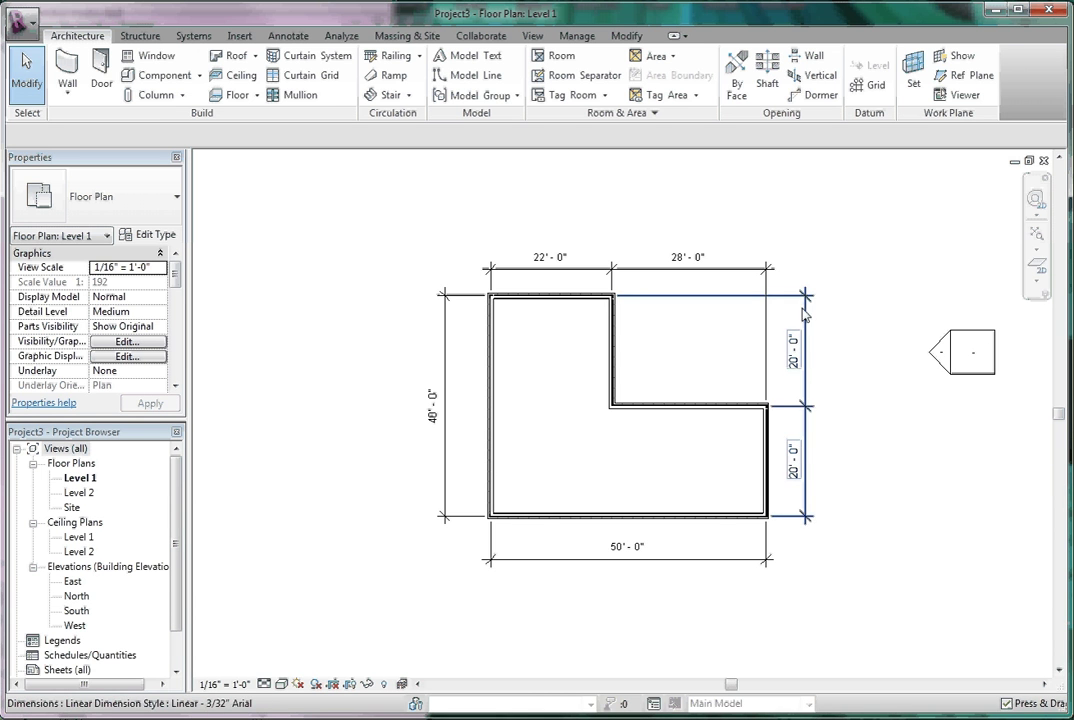
Delete the right-hand dimension string, then undo the deletion
{"action": "left_click", "coordinate": [808, 318]}
{"action": "left_click", "coordinate": [868, 331]}
{"action": "left_click", "coordinate": [806, 320]}
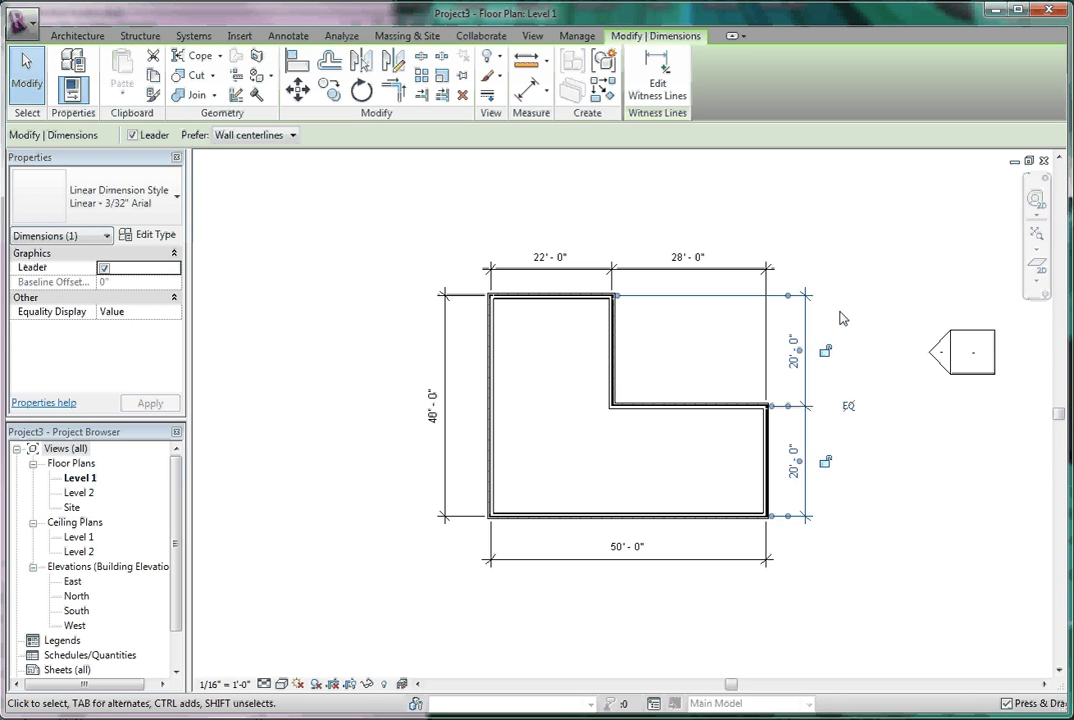
{"action": "key", "text": "Delete"}
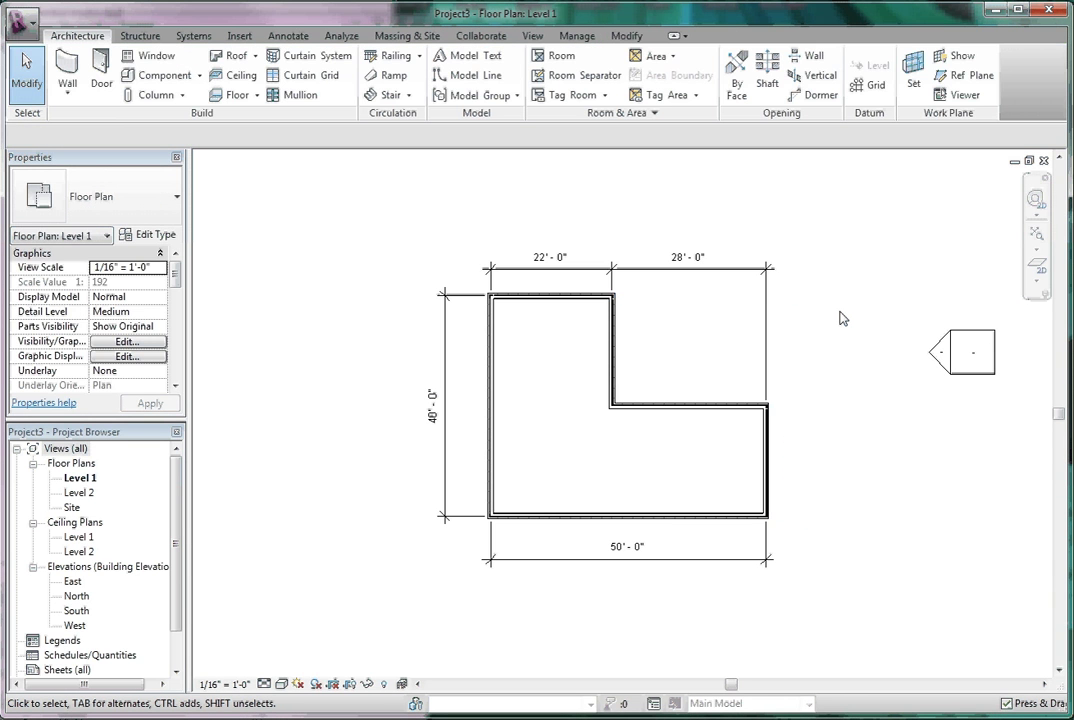
{"action": "key", "text": "ctrl+z"}
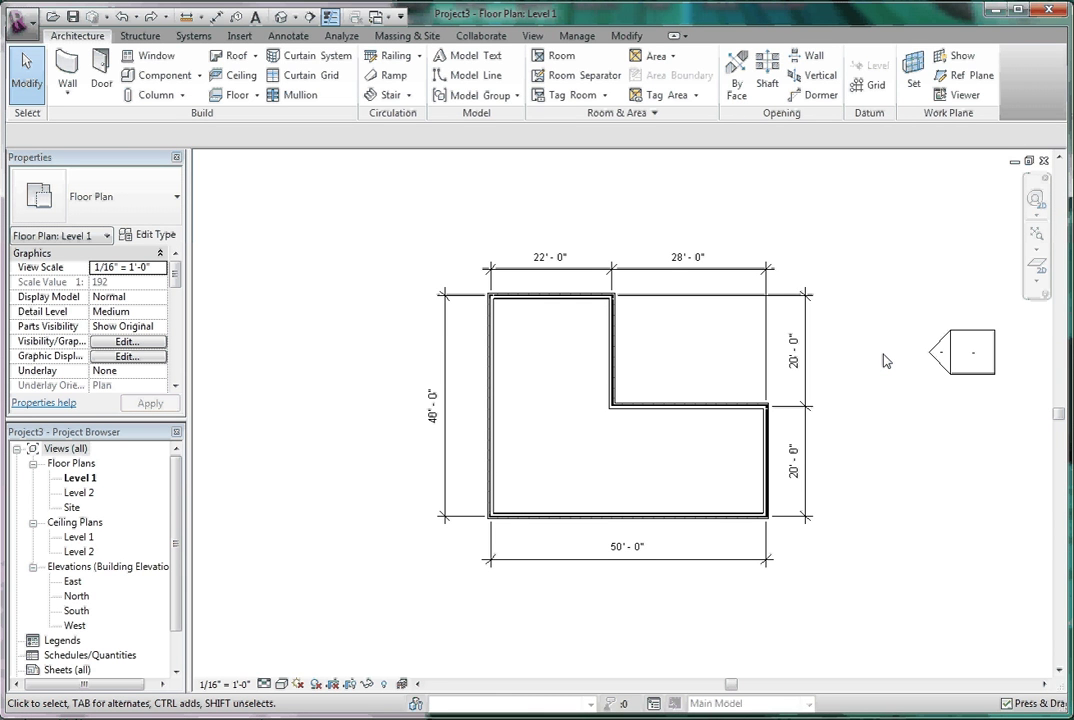
Lock the lower 20' segment and move the top witness line onto the inner horizontal wall
{"action": "left_click", "coordinate": [810, 393]}
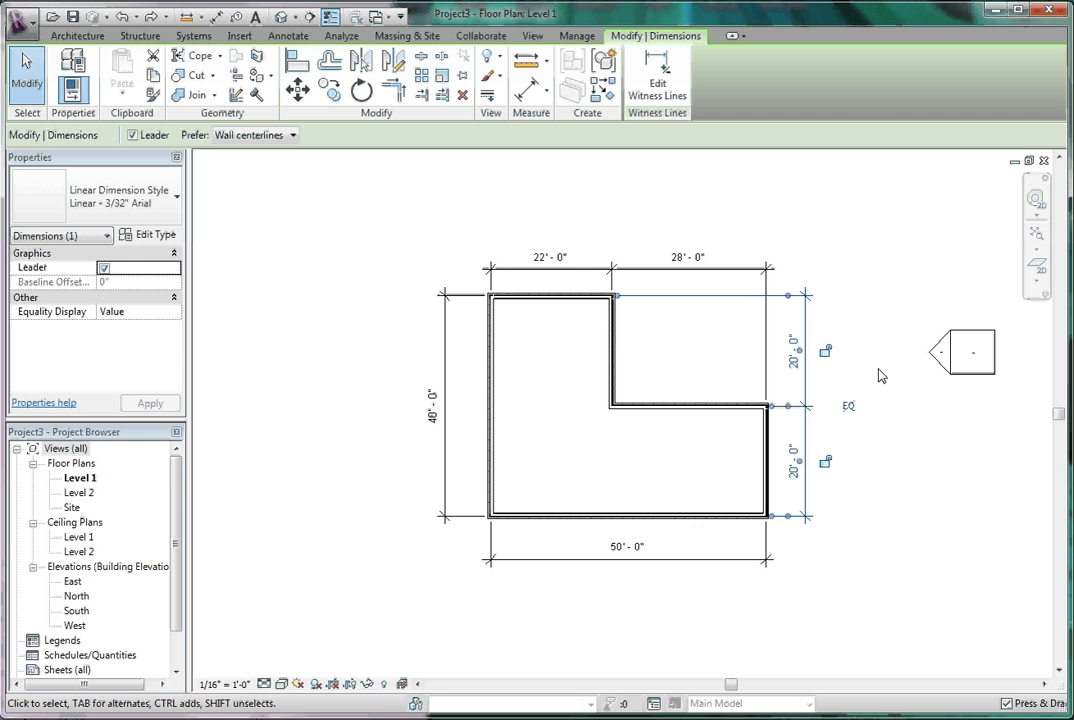
{"action": "left_click", "coordinate": [825, 462]}
{"action": "left_click", "coordinate": [884, 349]}
{"action": "left_click", "coordinate": [808, 307]}
{"action": "left_click_drag", "start_coordinate": [788, 296], "coordinate": [765, 412]}
{"action": "left_click", "coordinate": [900, 470]}
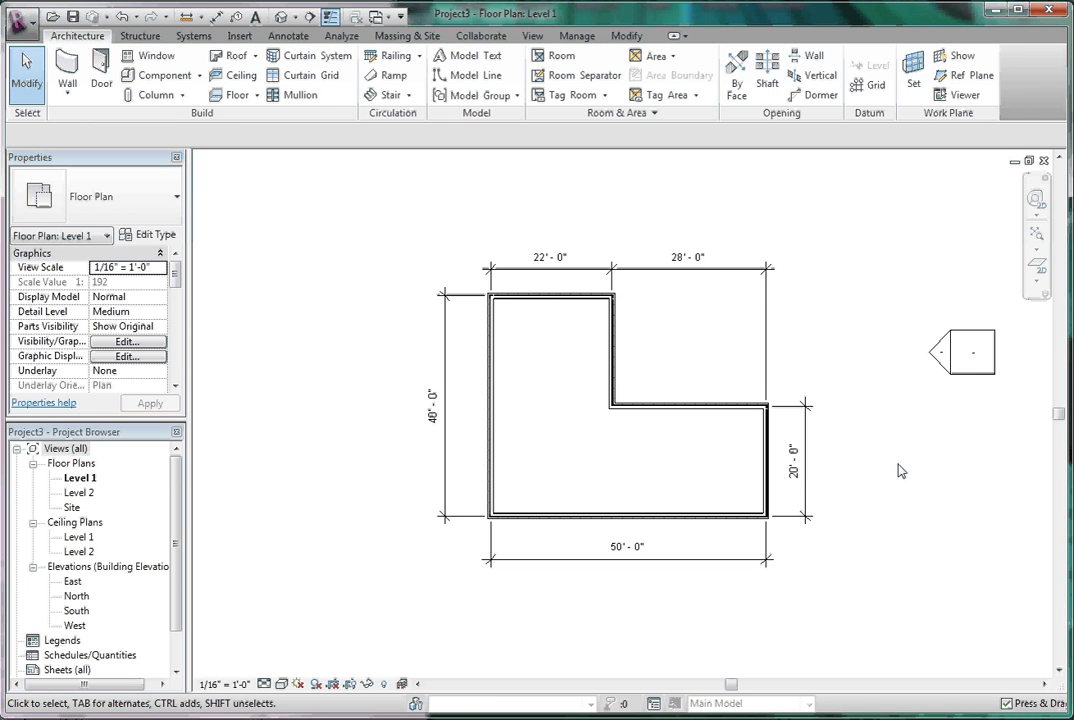
Select the inner, left and top walls in turn to inspect their locks
{"action": "left_click", "coordinate": [615, 363]}
{"action": "left_click", "coordinate": [825, 343]}
{"action": "left_click", "coordinate": [650, 405]}
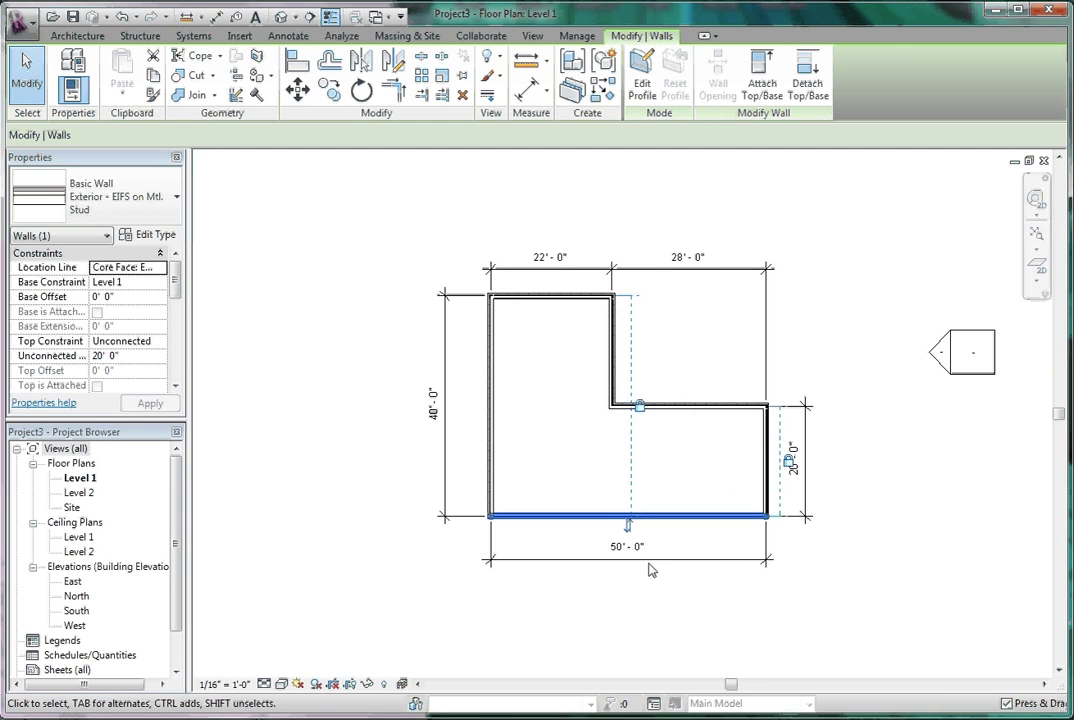
{"action": "left_click", "coordinate": [490, 442]}
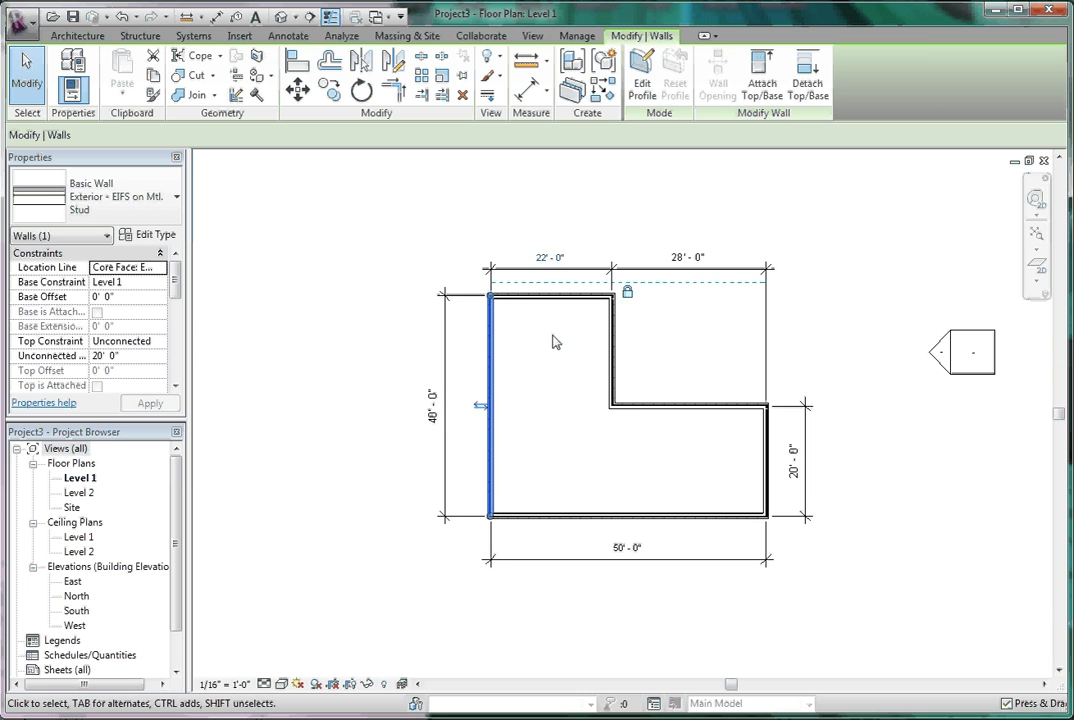
{"action": "left_click", "coordinate": [556, 296]}
{"action": "left_click", "coordinate": [810, 338]}
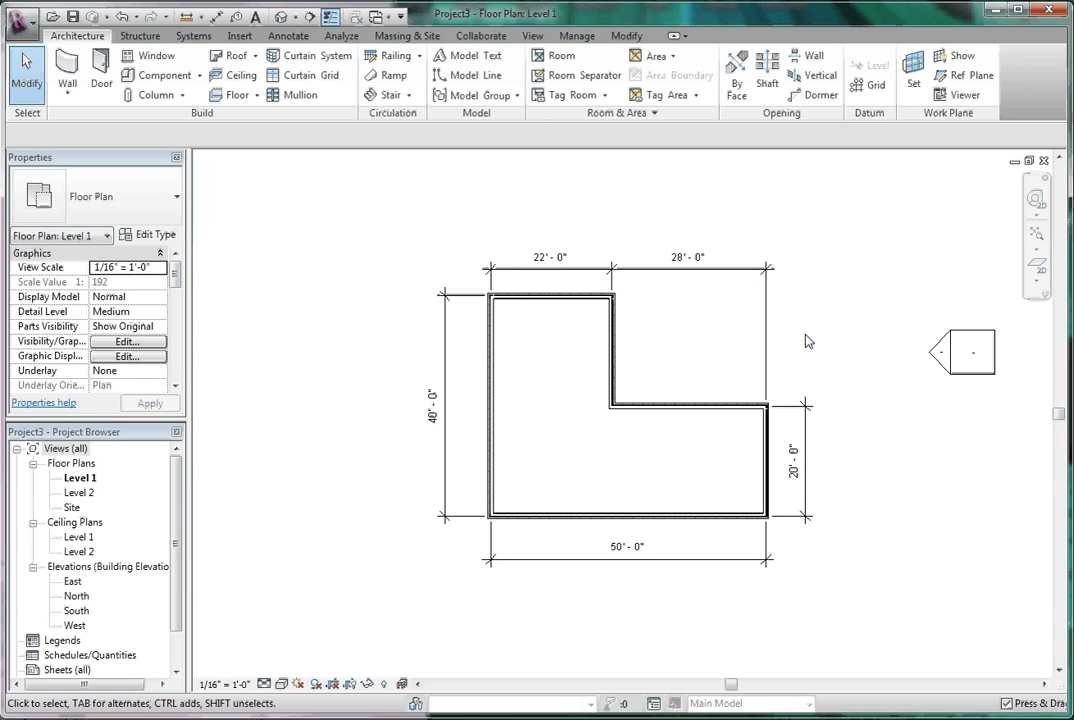
Recheck each wall's locks, then drag the left wall left, triggering 'Can't keep elements joined'
{"action": "left_click", "coordinate": [613, 352]}
{"action": "left_click", "coordinate": [613, 352]}
{"action": "left_click", "coordinate": [650, 406]}
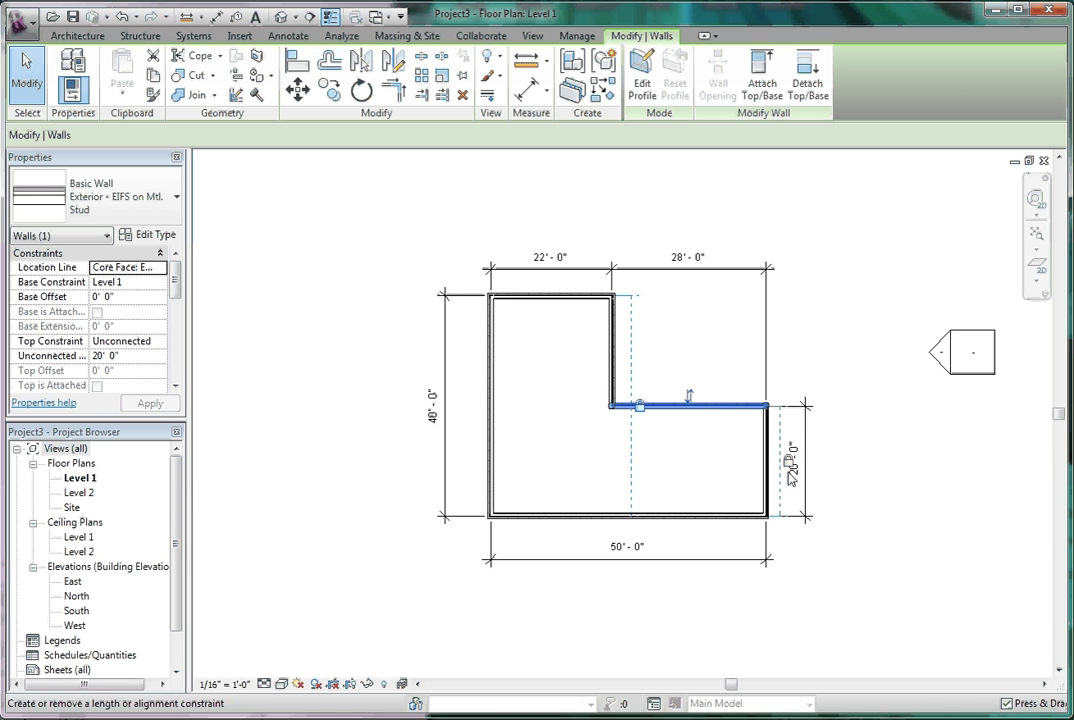
{"action": "left_click", "coordinate": [592, 518]}
{"action": "left_click", "coordinate": [731, 629]}
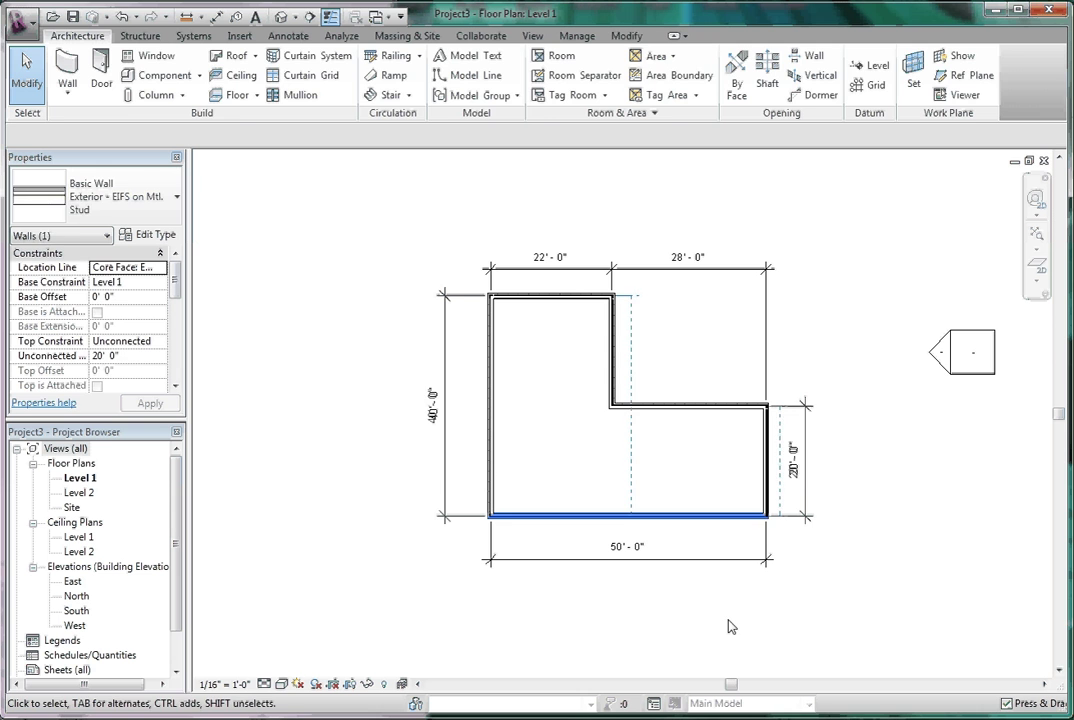
{"action": "left_click", "coordinate": [587, 518]}
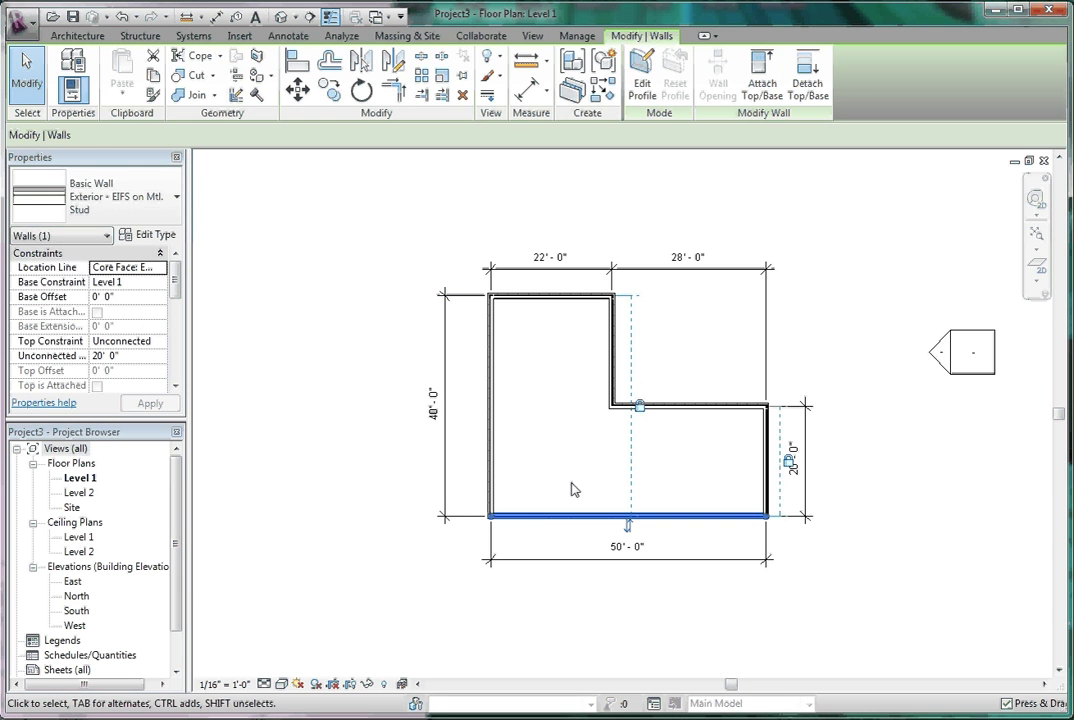
{"action": "left_click", "coordinate": [492, 425]}
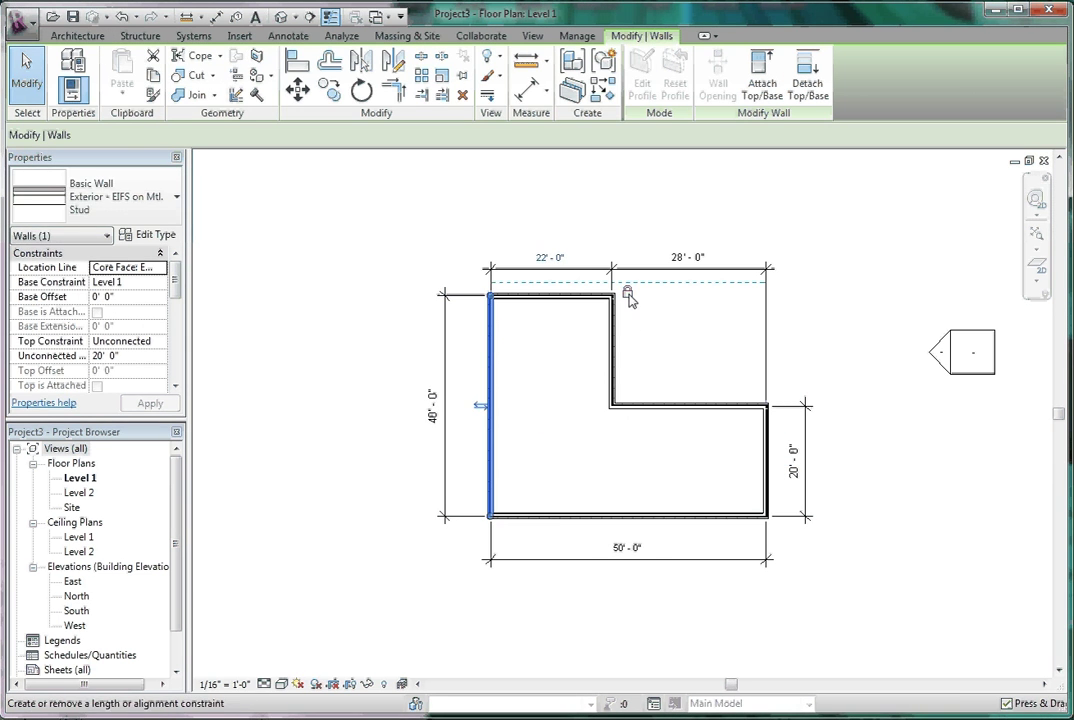
{"action": "left_click", "coordinate": [551, 348]}
{"action": "left_click", "coordinate": [554, 295]}
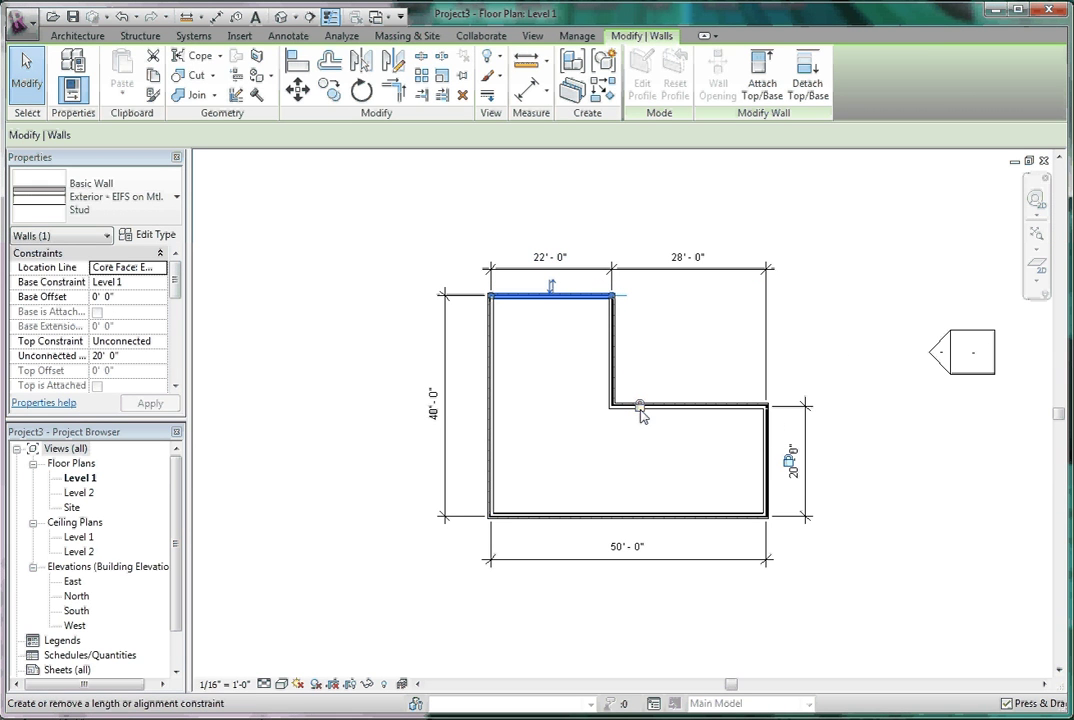
{"action": "left_click", "coordinate": [844, 345]}
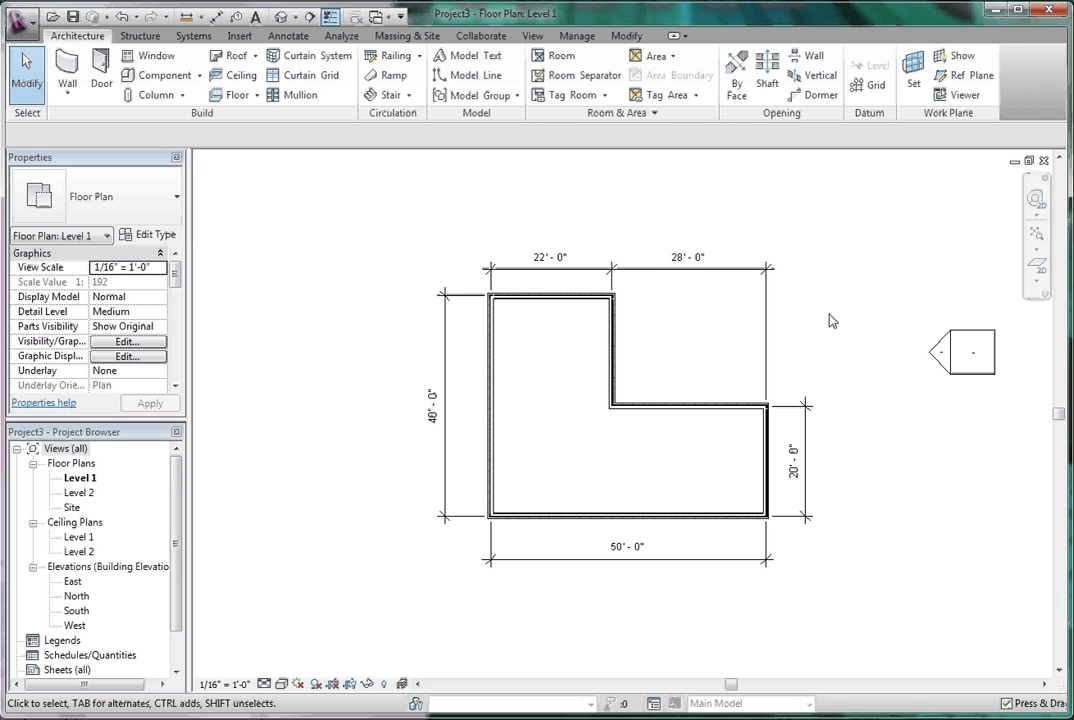
{"action": "left_click", "coordinate": [494, 400]}
{"action": "left_click_drag", "start_coordinate": [492, 400], "coordinate": [336, 406]}
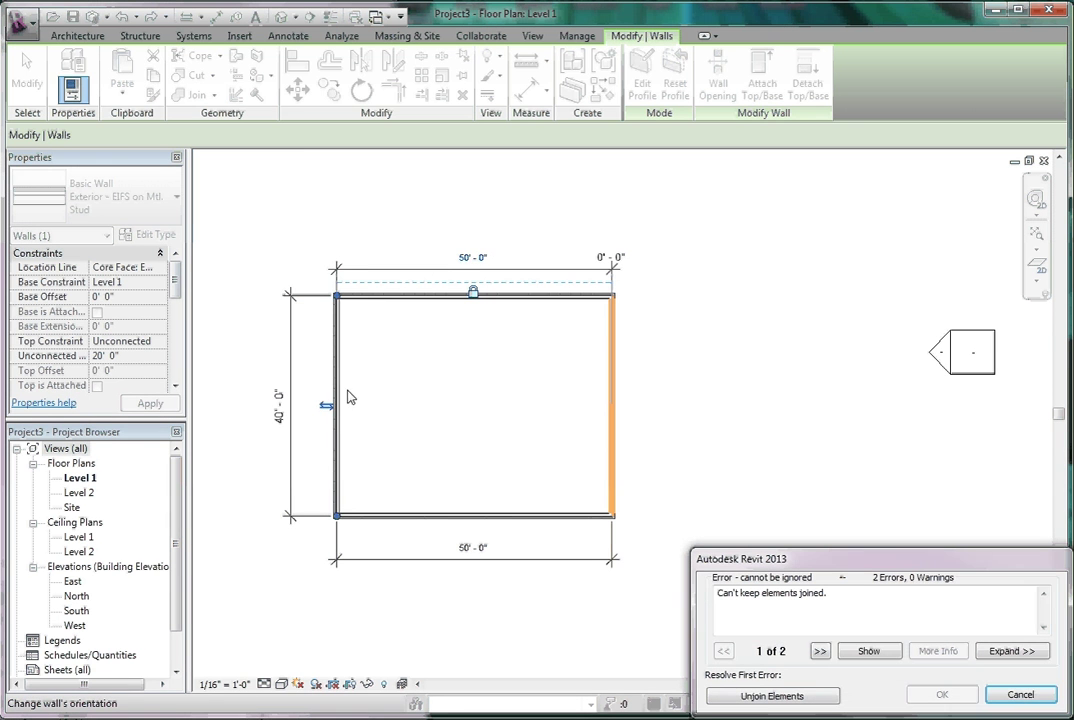
Cancel the error, undo the top-dimension change, and lock both 22' and 28' segments
{"action": "left_click", "coordinate": [1021, 695]}
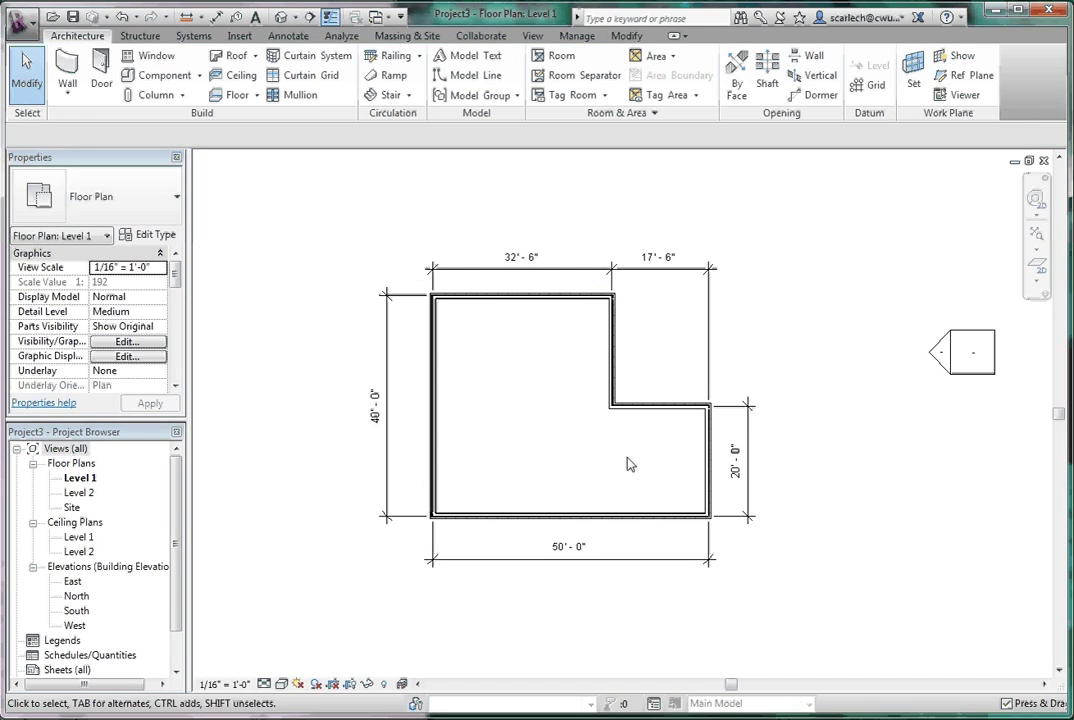
{"action": "key", "text": "ctrl+z"}
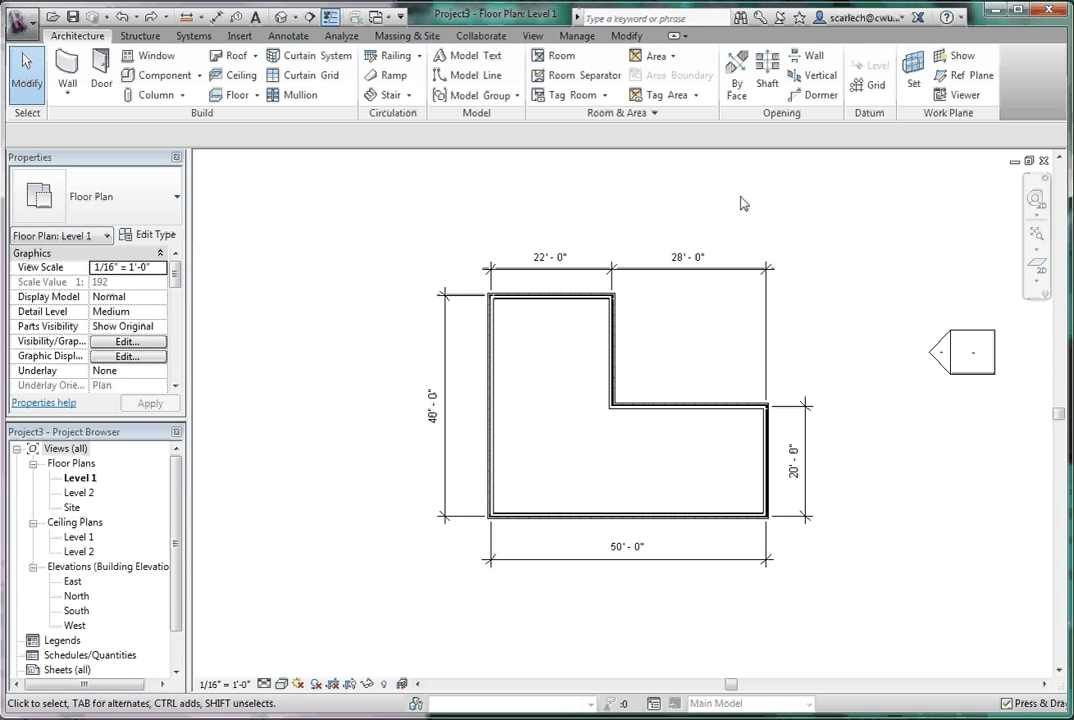
{"action": "left_click", "coordinate": [738, 268]}
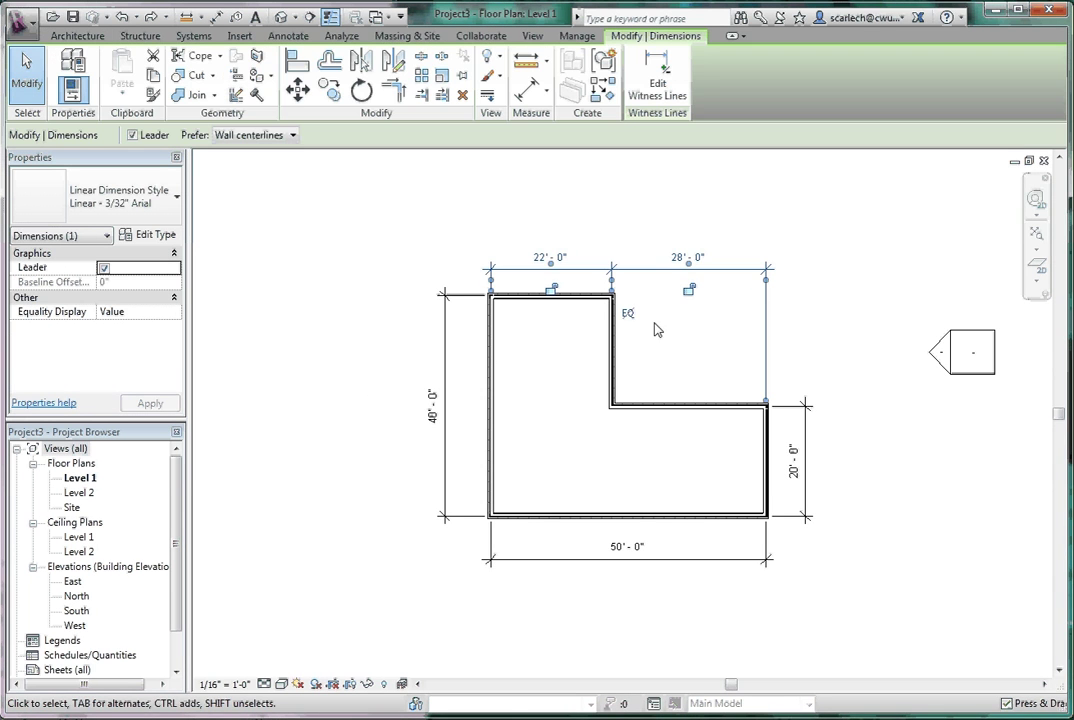
{"action": "left_click", "coordinate": [551, 290]}
{"action": "left_click", "coordinate": [688, 290]}
{"action": "left_click", "coordinate": [837, 367]}
Check the right 20' dimension and each wall's constraints
{"action": "left_click", "coordinate": [806, 460]}
{"action": "left_click", "coordinate": [728, 473]}
{"action": "left_click", "coordinate": [635, 405]}
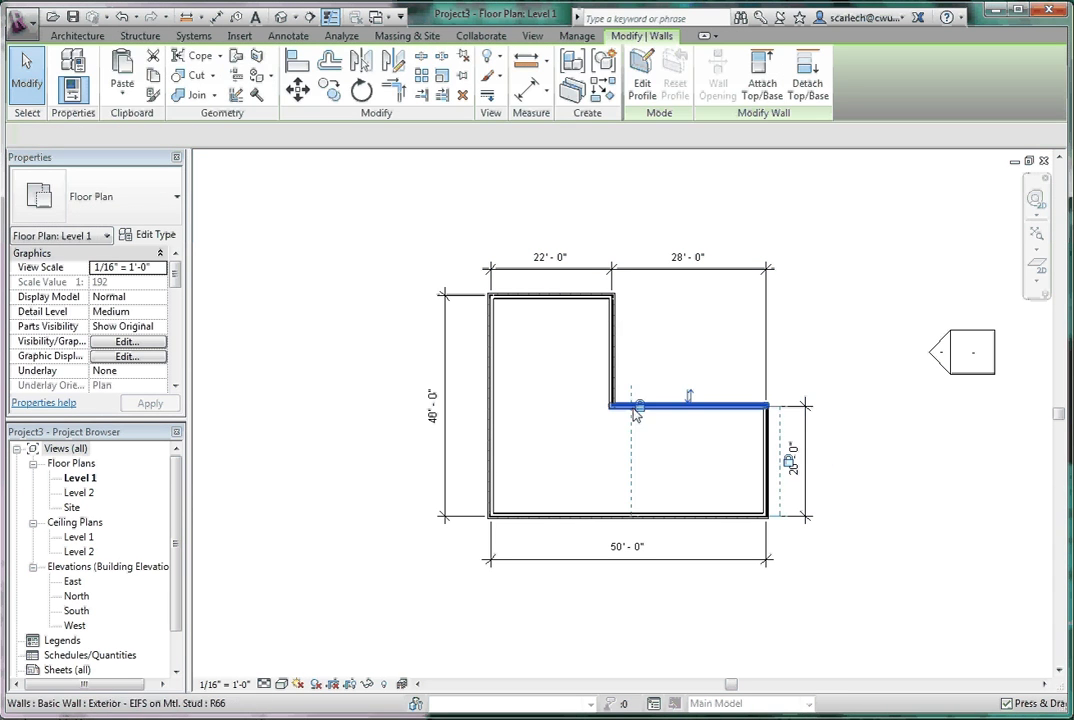
{"action": "left_click", "coordinate": [612, 348]}
{"action": "left_click", "coordinate": [555, 298]}
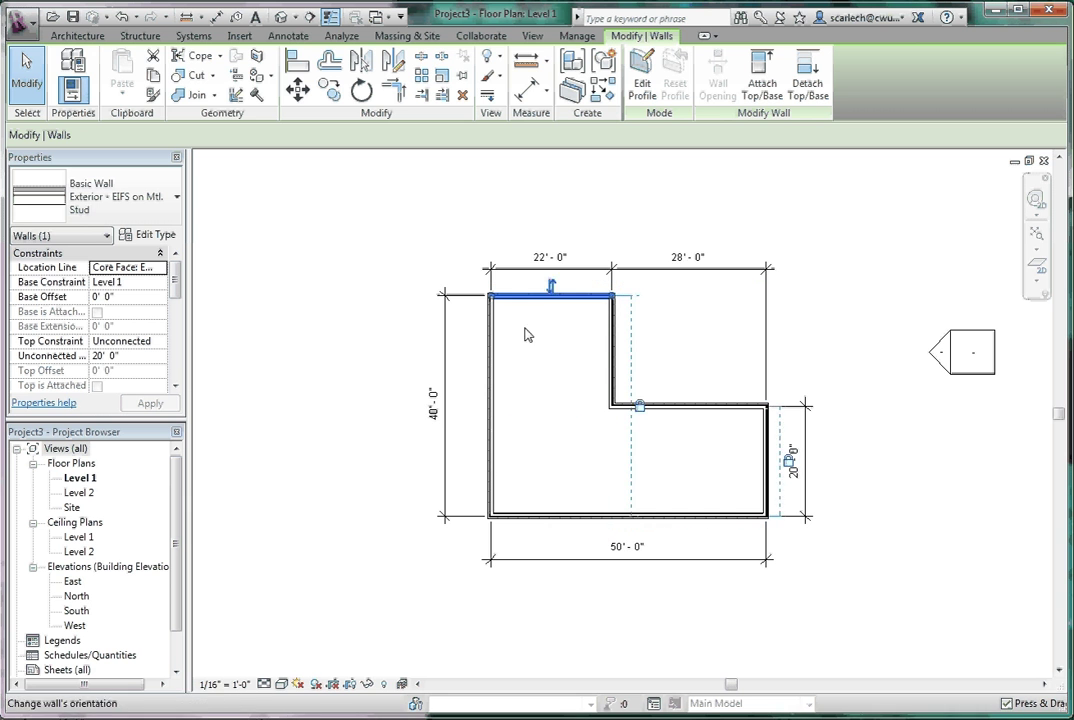
{"action": "left_click", "coordinate": [491, 380]}
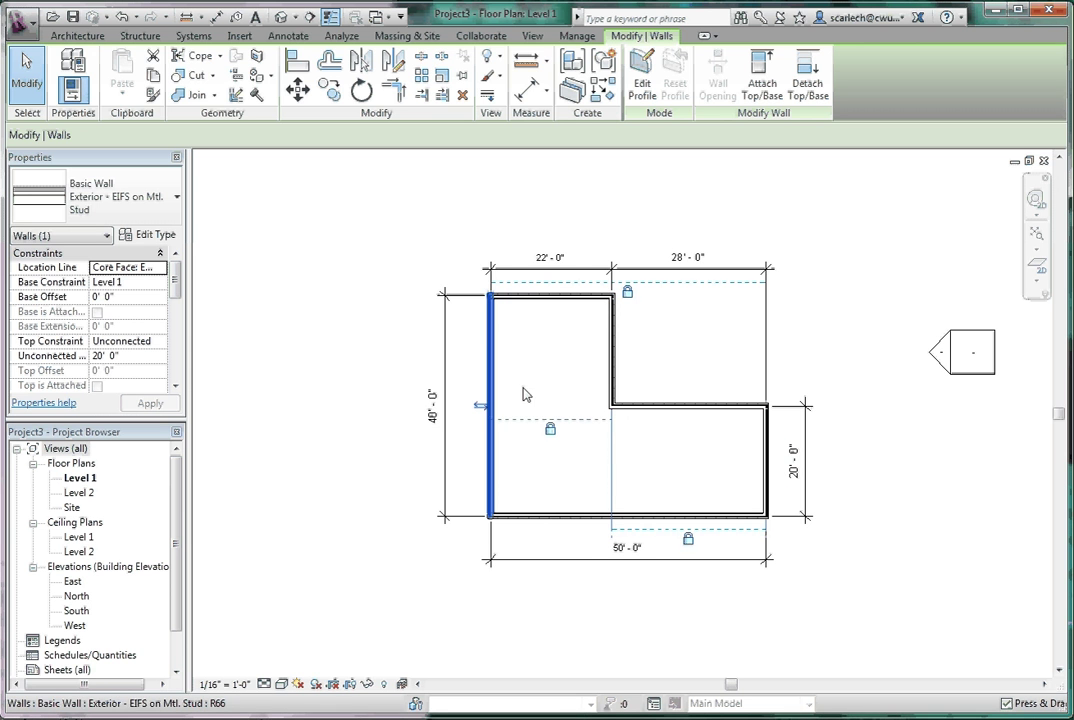
{"action": "left_click", "coordinate": [820, 349]}
{"action": "left_click", "coordinate": [700, 516]}
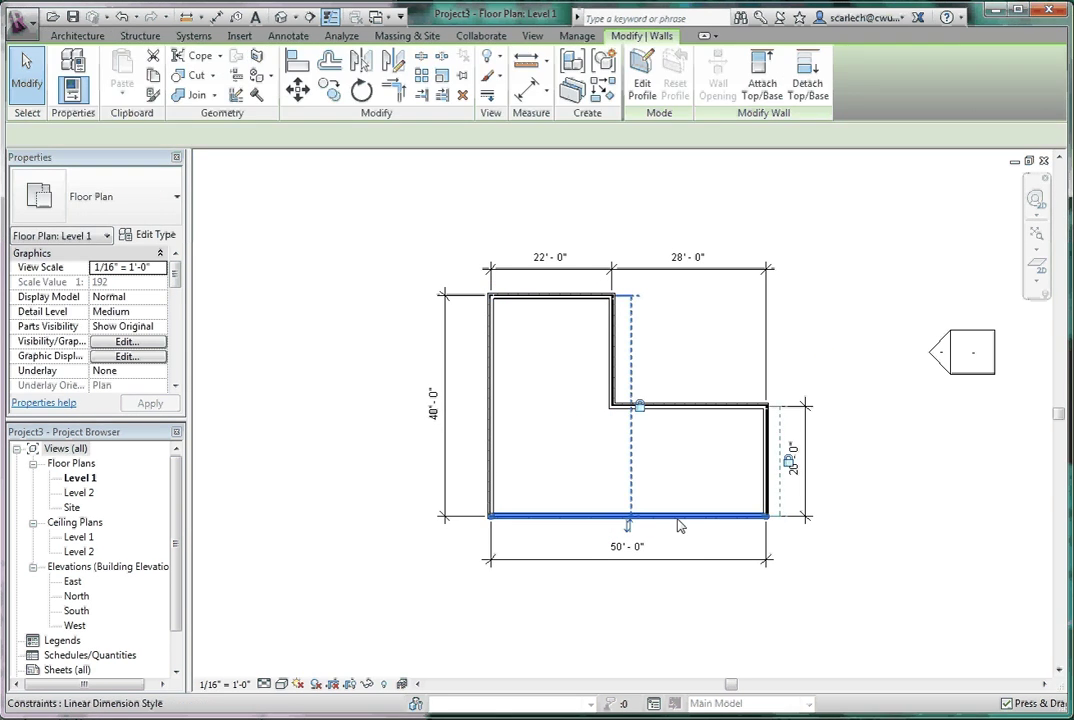
Drag the bottom, left and top walls to confirm the whole L-shape moves intact at 50' by 40'
{"action": "left_click_drag", "start_coordinate": [628, 518], "coordinate": [719, 560]}
{"action": "left_click", "coordinate": [490, 409]}
{"action": "left_click_drag", "start_coordinate": [490, 410], "coordinate": [443, 415]}
{"action": "left_click", "coordinate": [640, 435]}
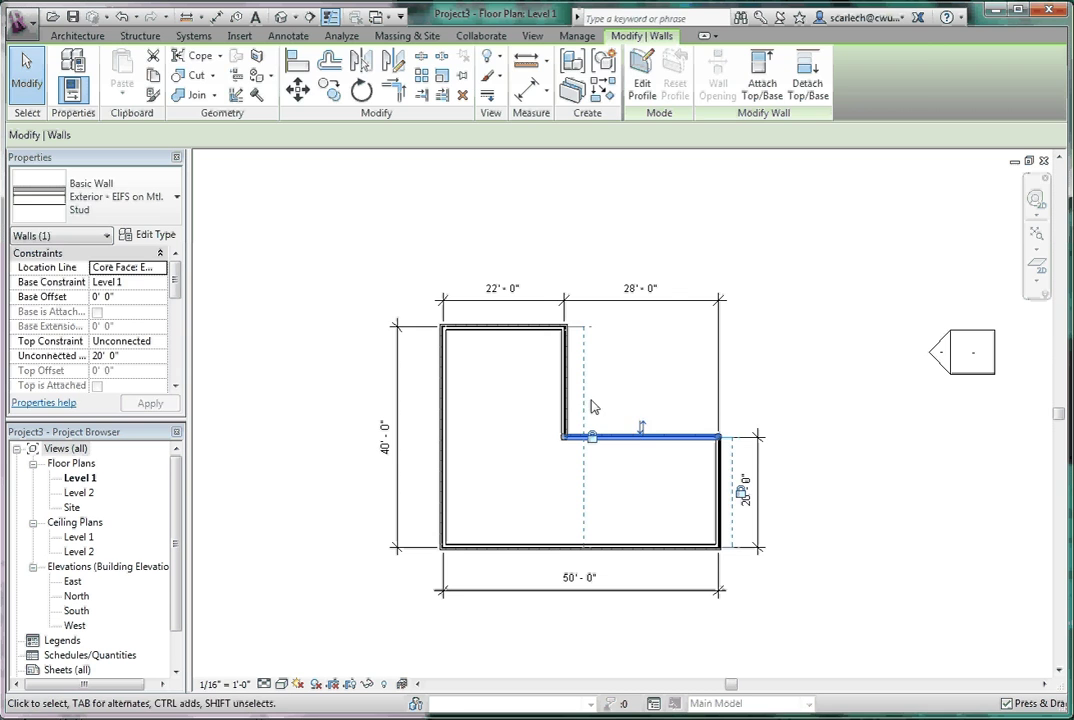
{"action": "left_click", "coordinate": [575, 338]}
{"action": "left_click", "coordinate": [502, 327]}
{"action": "left_click_drag", "start_coordinate": [503, 319], "coordinate": [528, 272]}
{"action": "left_click", "coordinate": [757, 321]}
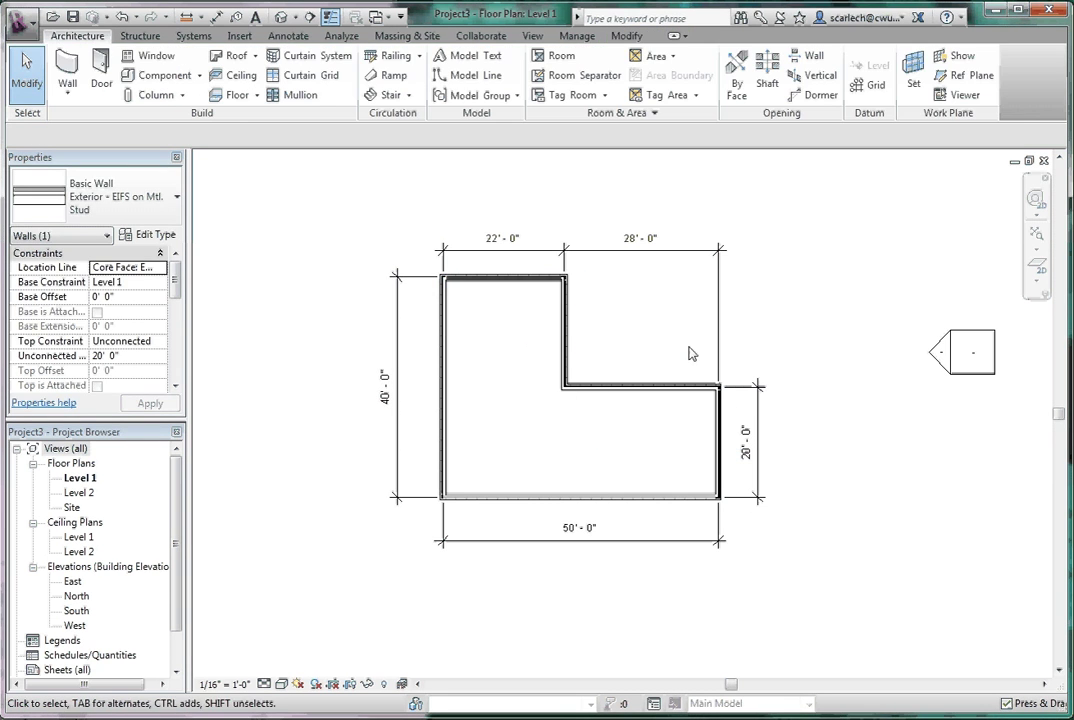